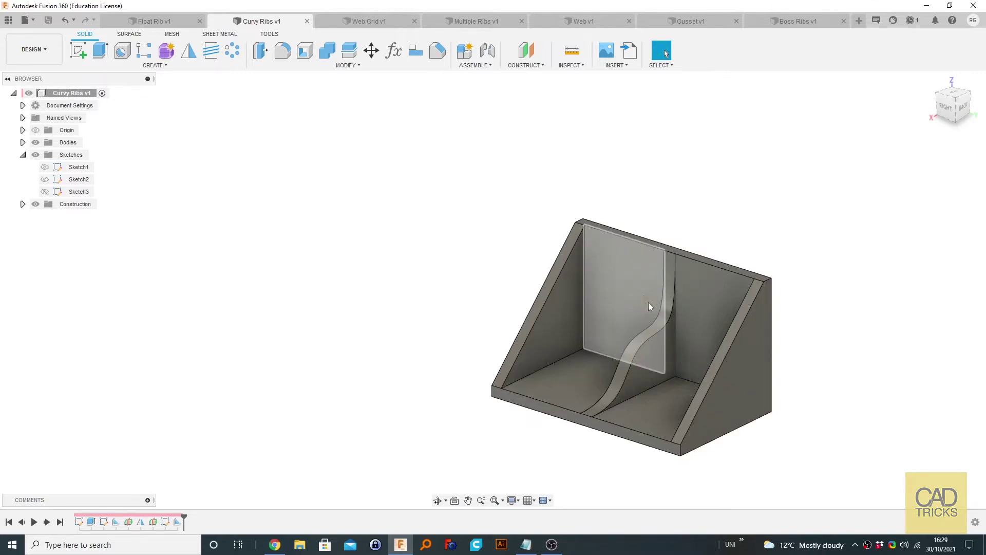
Step: Orbit the current bracket model from several angles, resetting to the home view between orbits
middle_click_drag(624, 191, 819, 292, "shift")
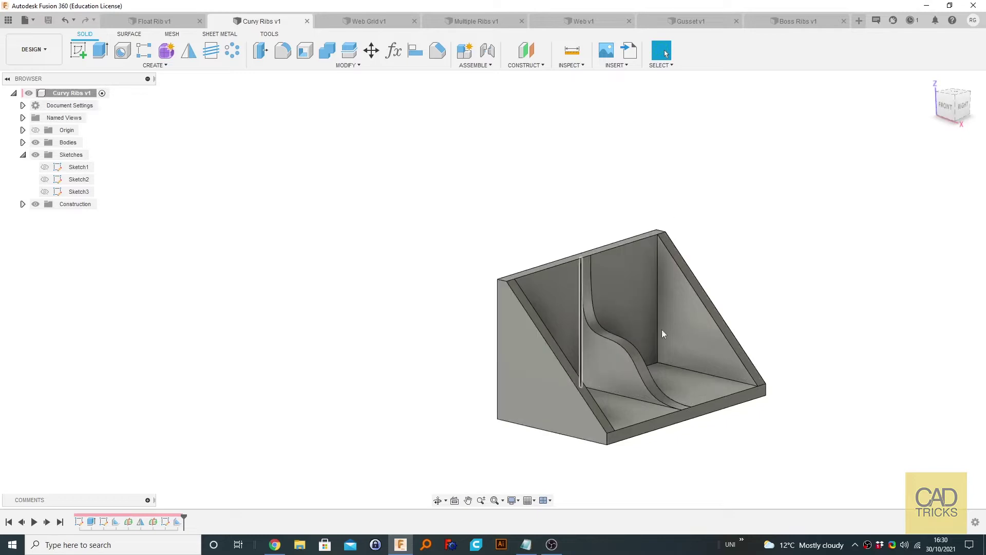
middle_click_drag(718, 325, 596, 317, "shift")
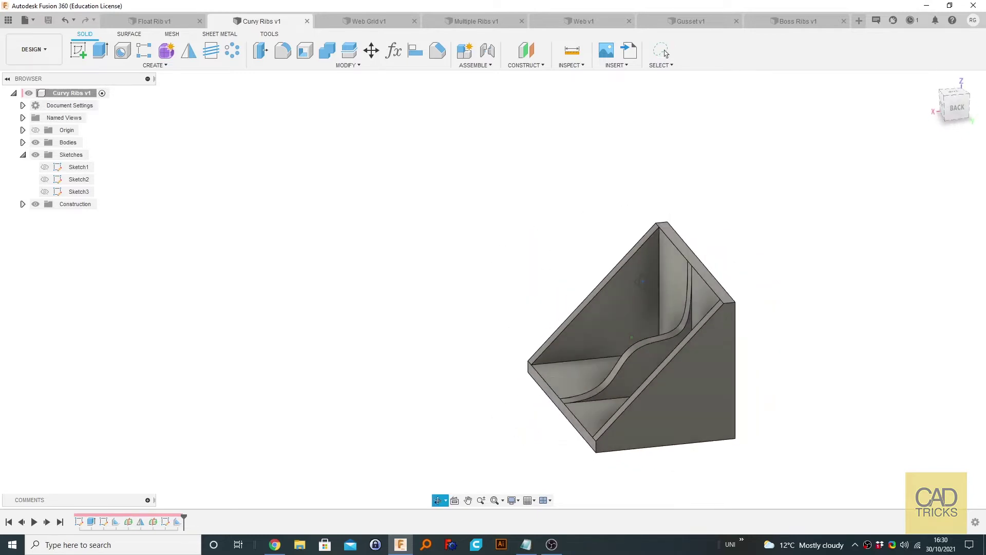
key("F6")
key("Escape")
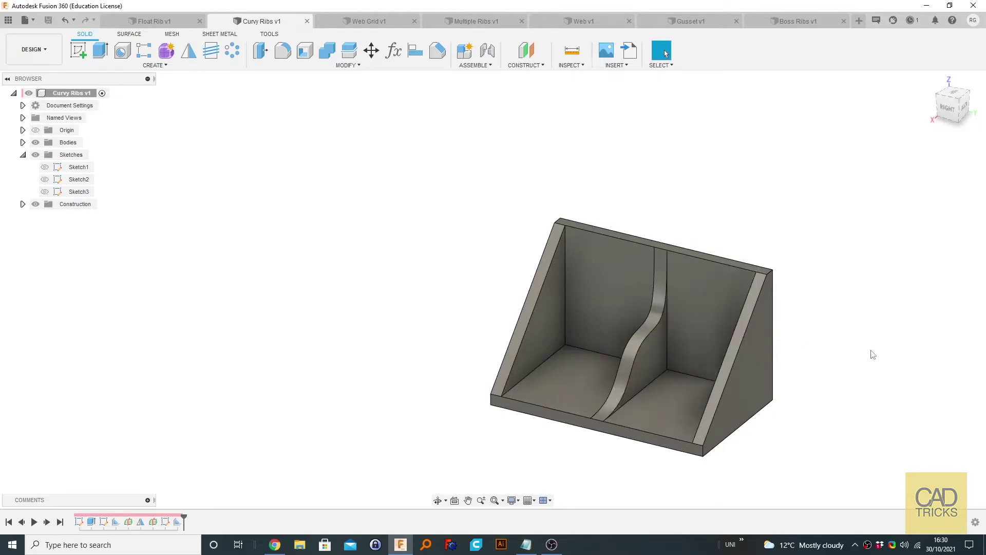
middle_click_drag(617, 308, 557, 349, "shift")
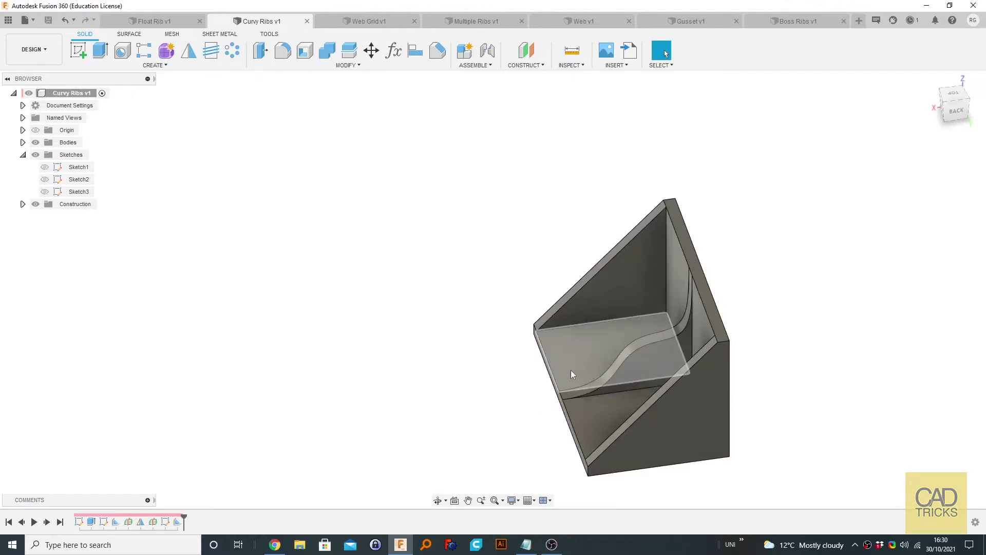
Step: Look over the Web Grid v1 design and its Create menu, then switch to Multiple Ribs v1
left_click(365, 23)
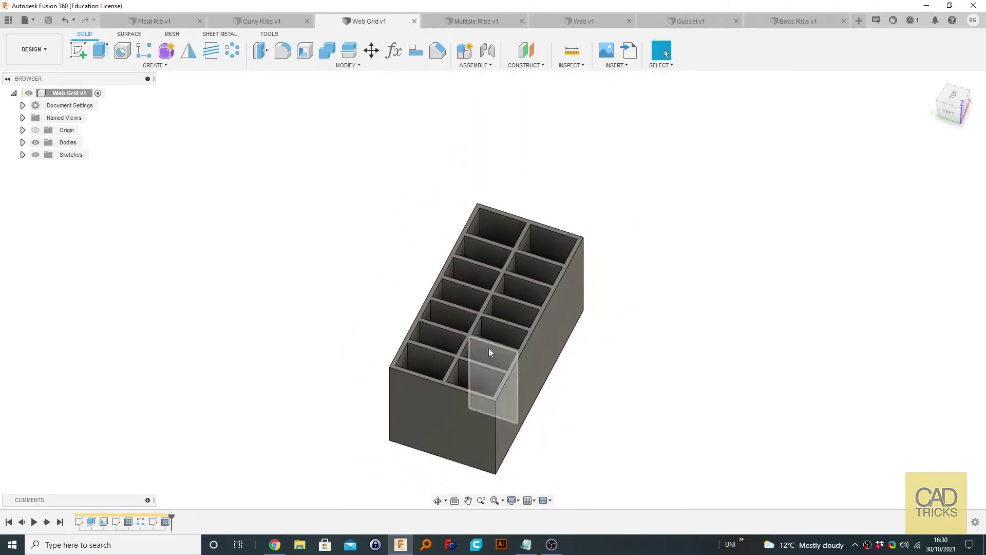
key("F6")
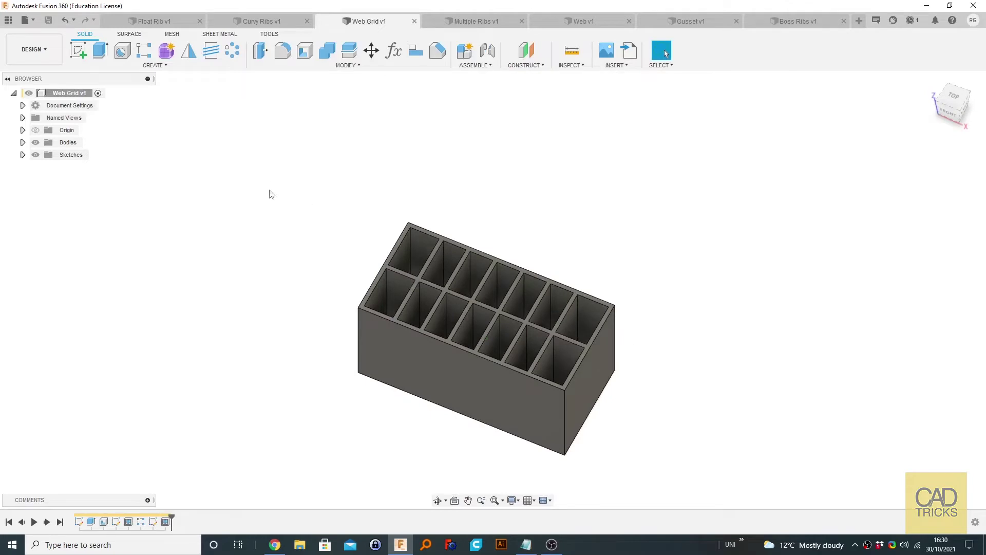
middle_click_drag(752, 337, 766, 274, "shift")
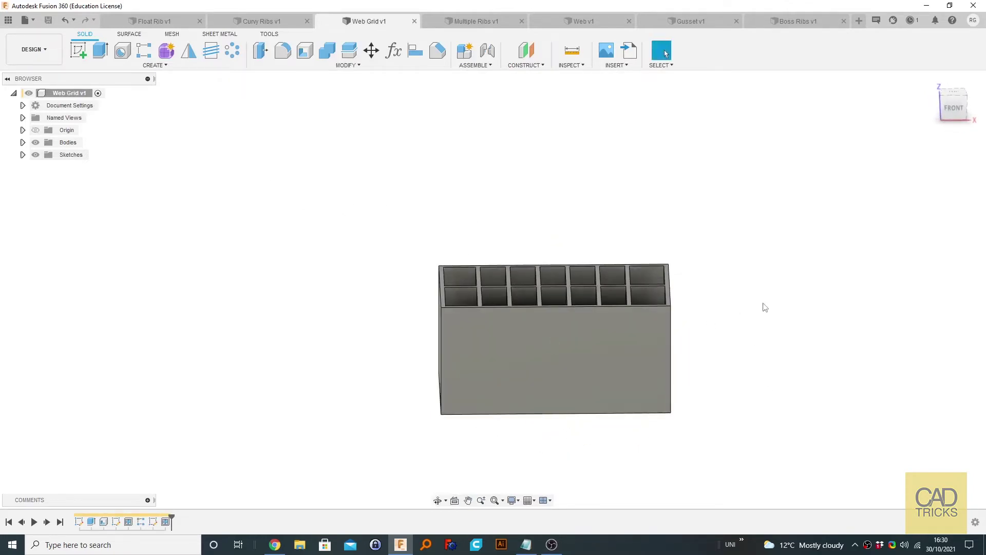
left_click(155, 65)
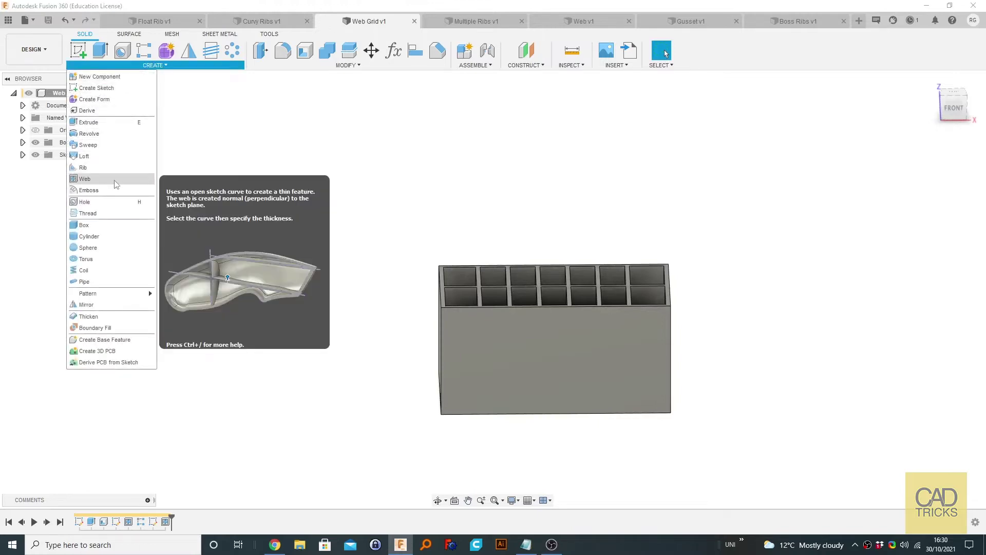
left_click(85, 180)
middle_click_drag(763, 242, 730, 257, "shift")
left_click(476, 23)
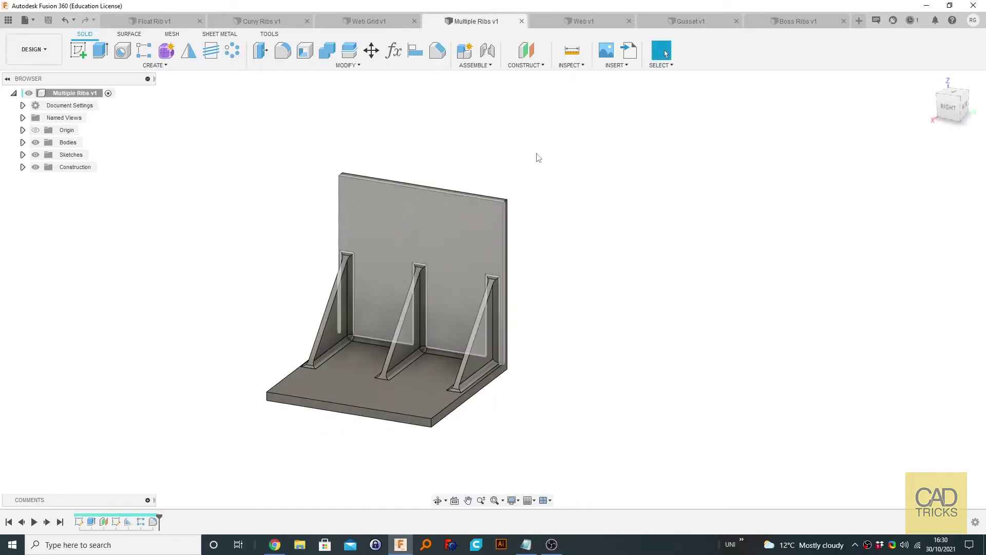
Step: Pass through Web v1 to Gusset v1, orbit the gusseted post, and return after glancing at Boss Ribs v1
left_click(587, 27)
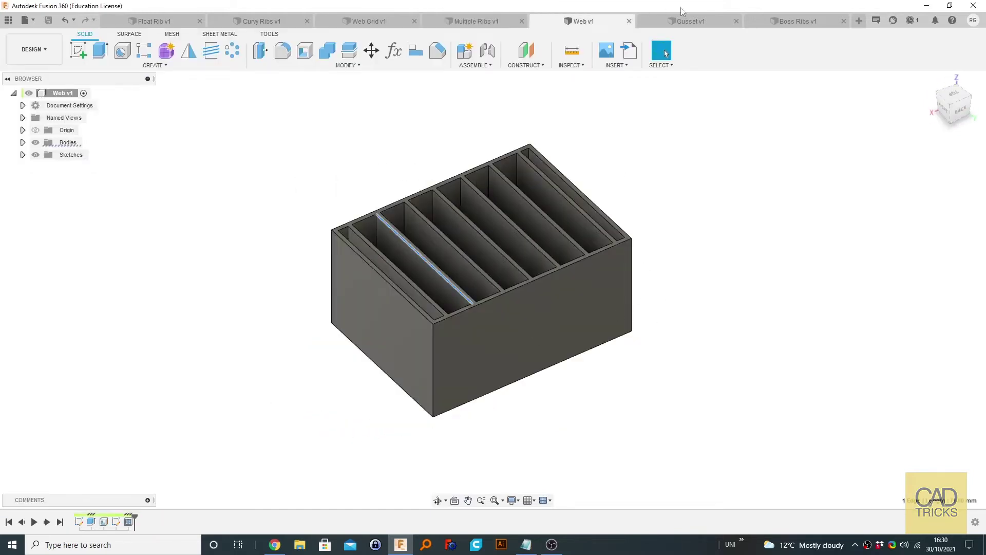
left_click(697, 30)
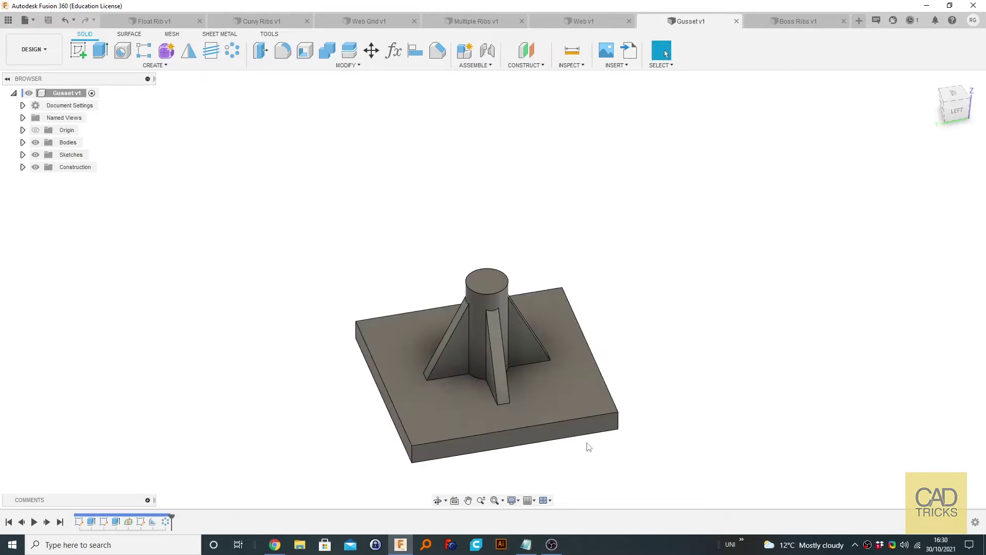
middle_click_drag(578, 273, 544, 246, "shift")
middle_click_drag(665, 54, 552, 286, "shift")
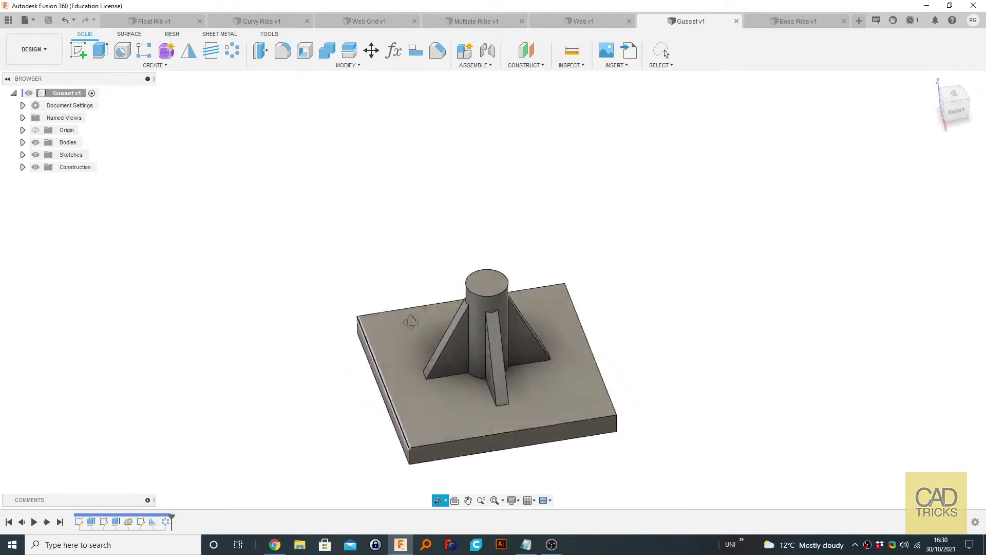
left_click(781, 23)
left_click(688, 23)
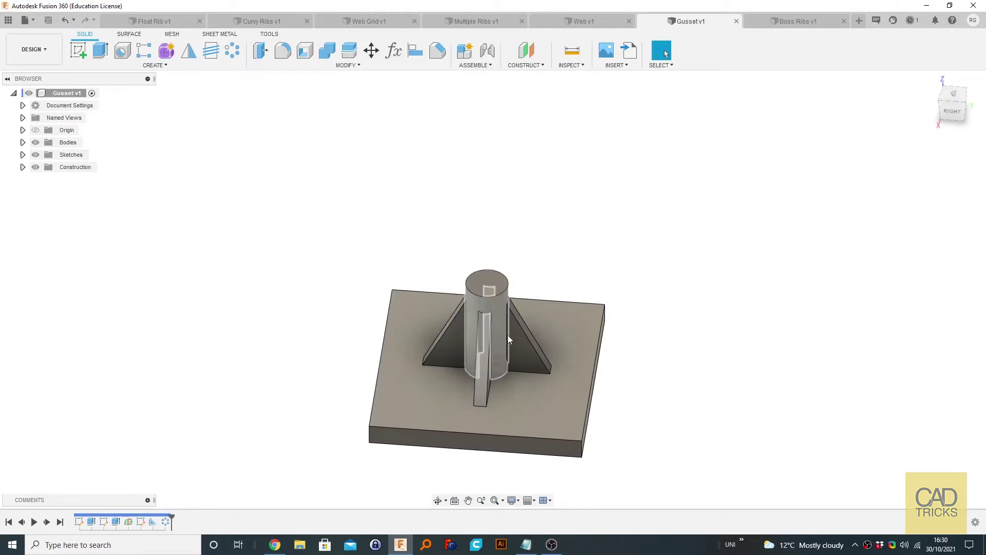
Step: Switch to Boss Ribs v1 and orbit and zoom to examine the hollow corner boss and its two ribs
left_click(785, 23)
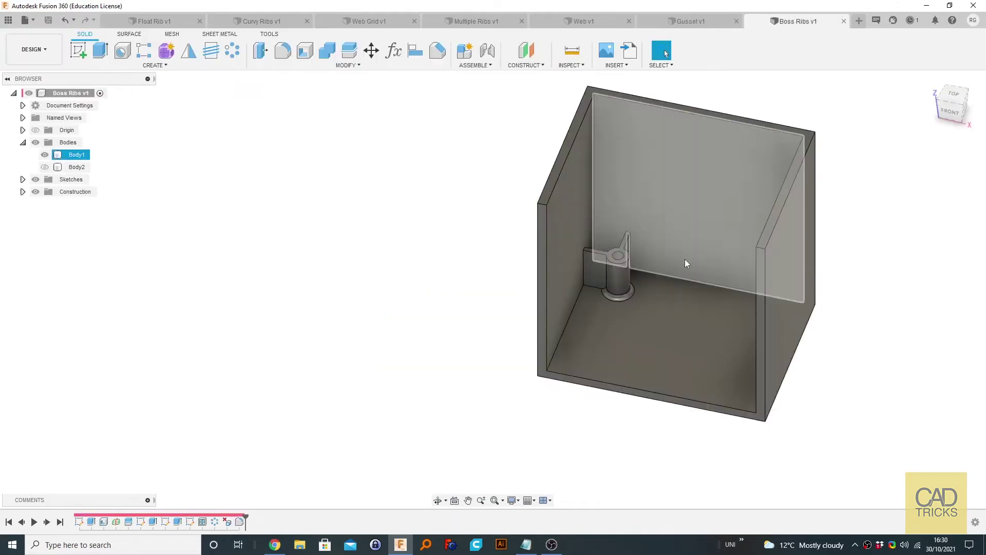
left_click(636, 305)
left_click(407, 266)
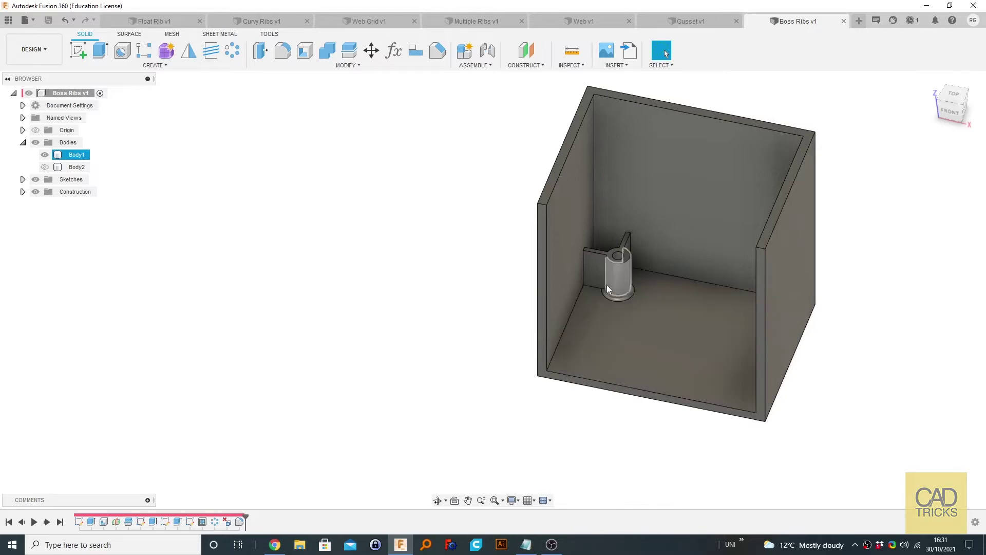
middle_click_drag(637, 307, 632, 285, "shift")
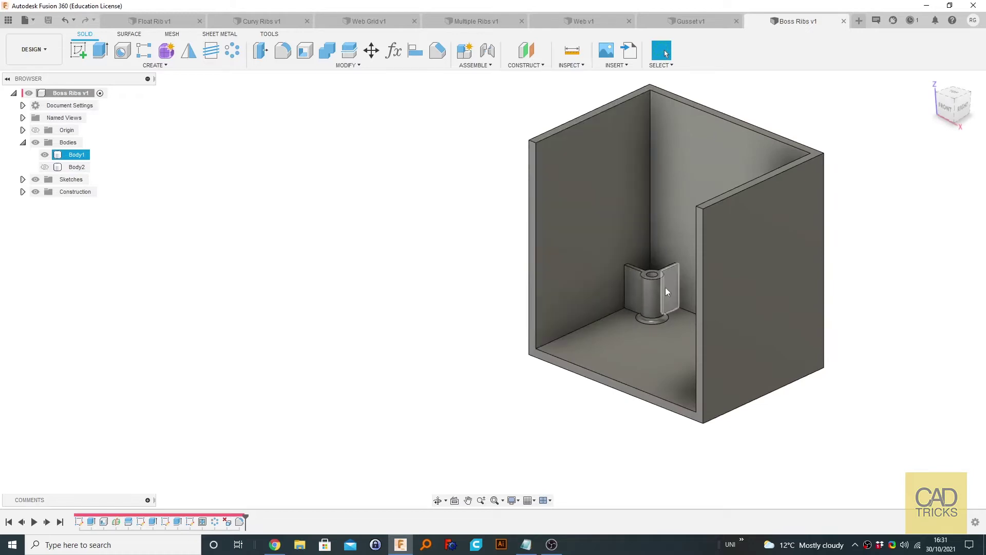
scroll(738, 347, "down", 4)
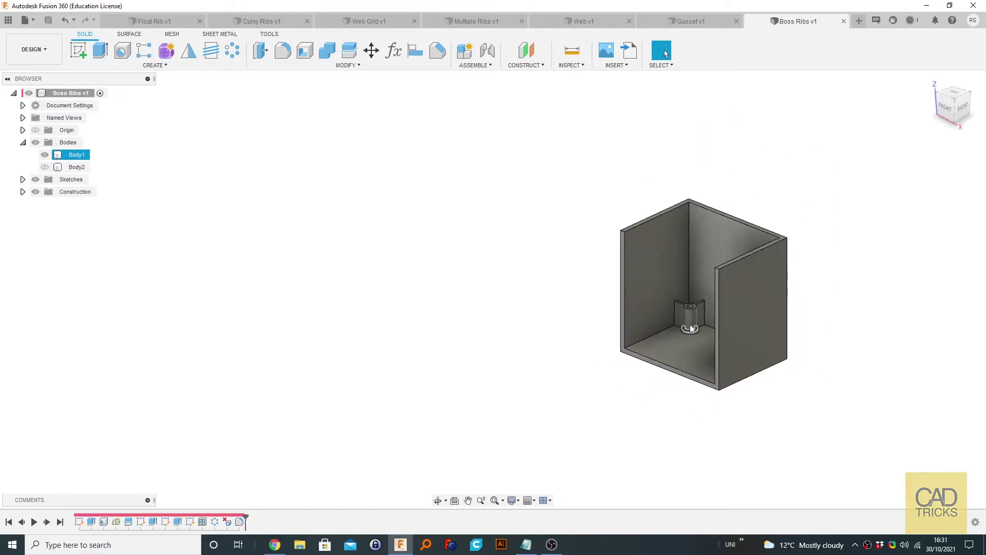
scroll(645, 331, "up", 5)
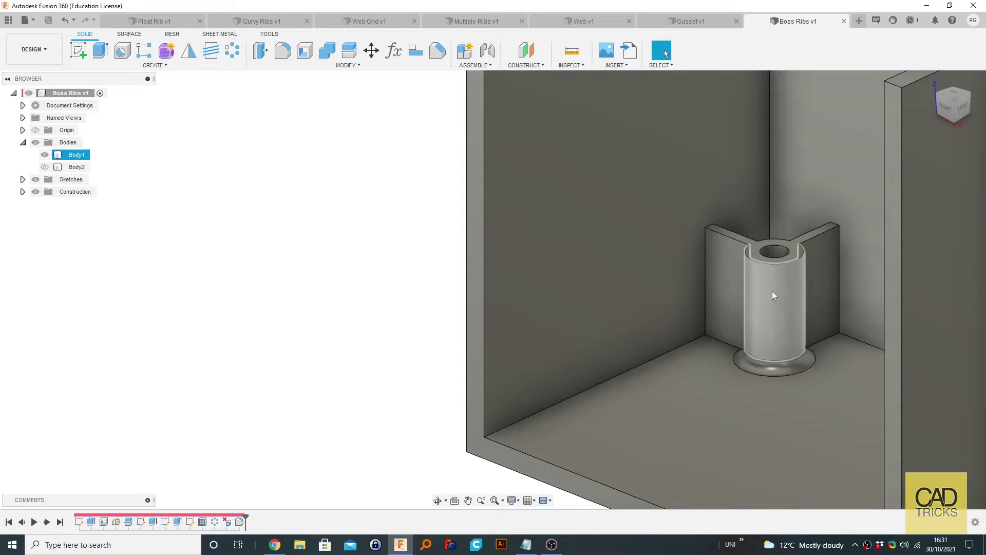
scroll(794, 288, "down", 4)
scroll(847, 239, "down", 5)
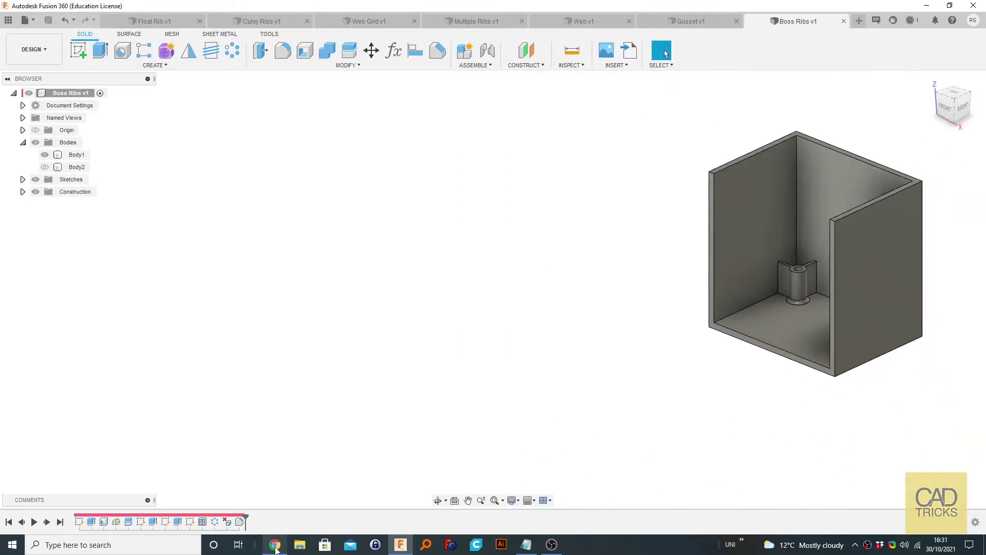
Step: Switch to Chrome to view the gussets image search results
left_click(276, 545)
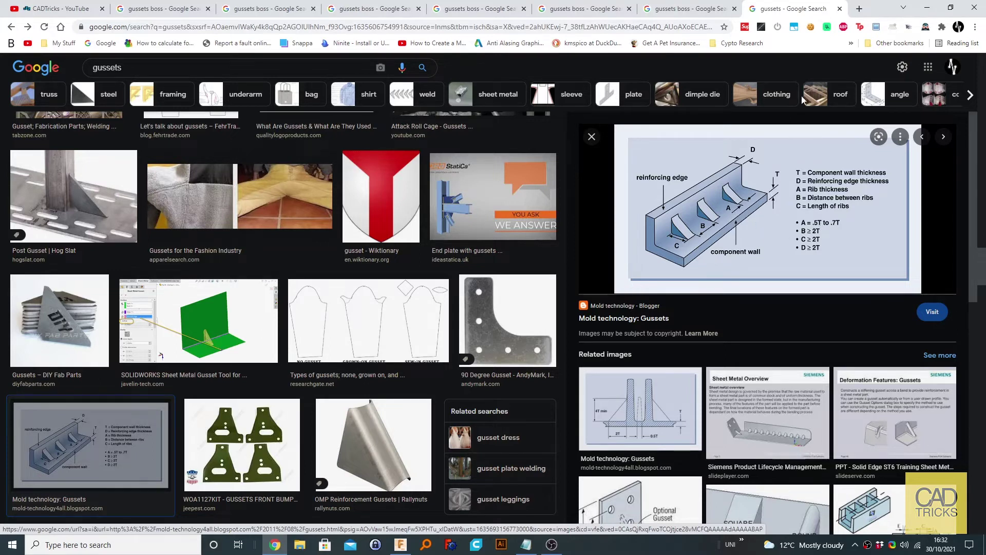
Step: Browse the gussets boss images and tabs, ending on the GrabCAD boss-and-gusset diagram
left_click(693, 10)
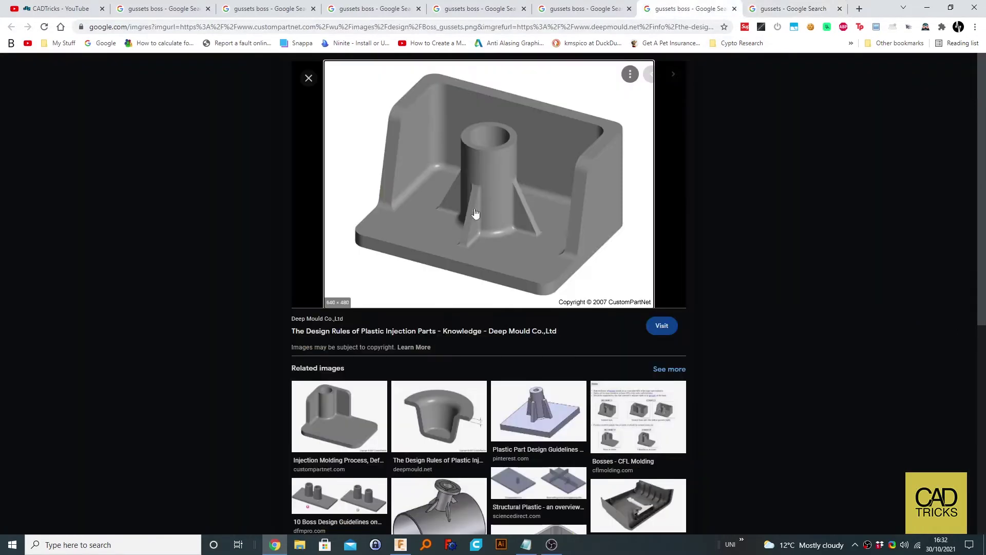
scroll(409, 365, "down", 2)
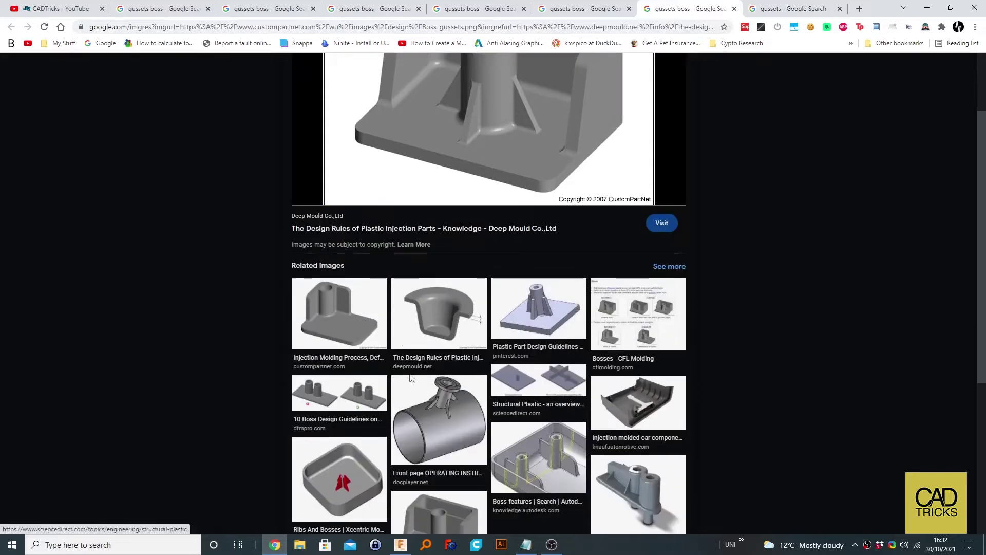
scroll(519, 445, "down", 4)
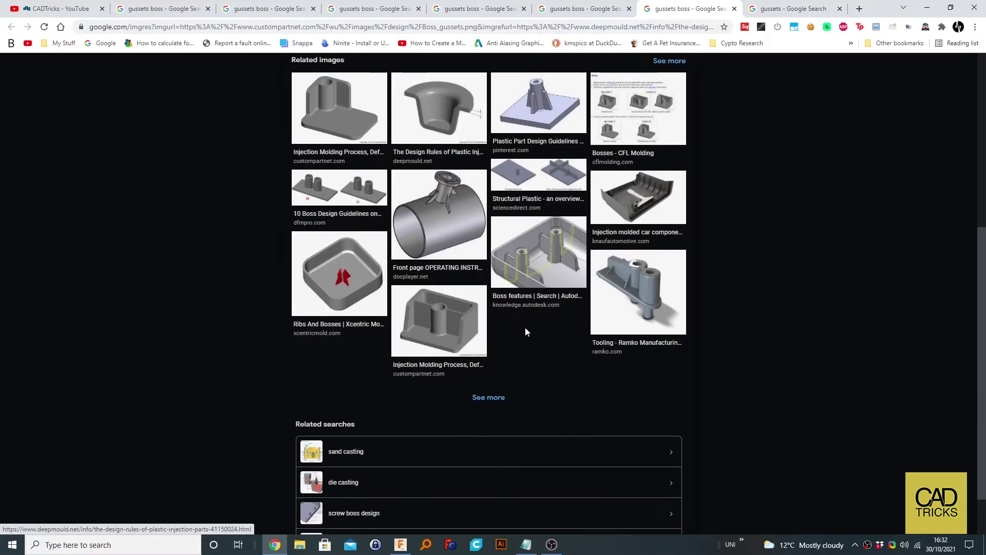
scroll(338, 294, "up", 4)
scroll(573, 319, "up", 2)
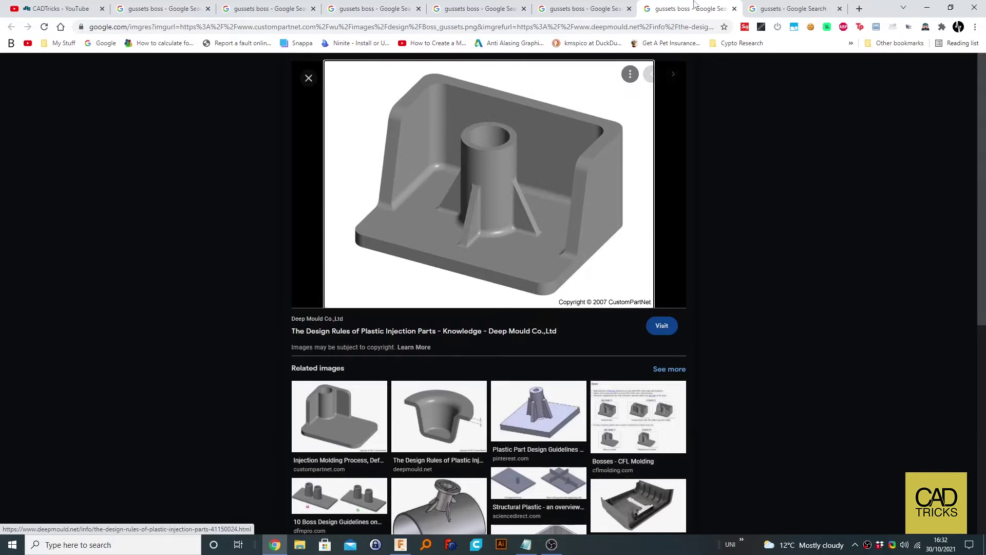
key("ctrl+shift+Tab")
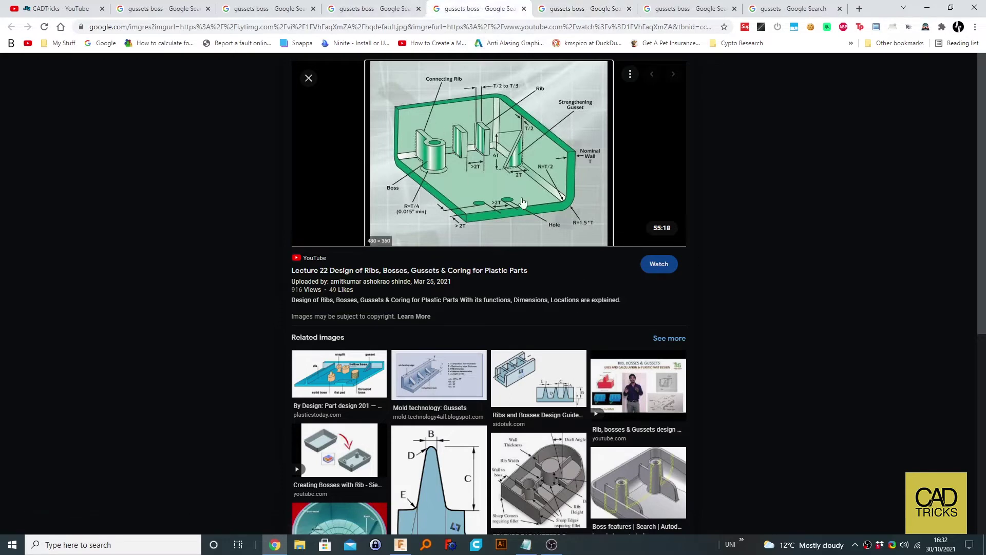
left_click(367, 5)
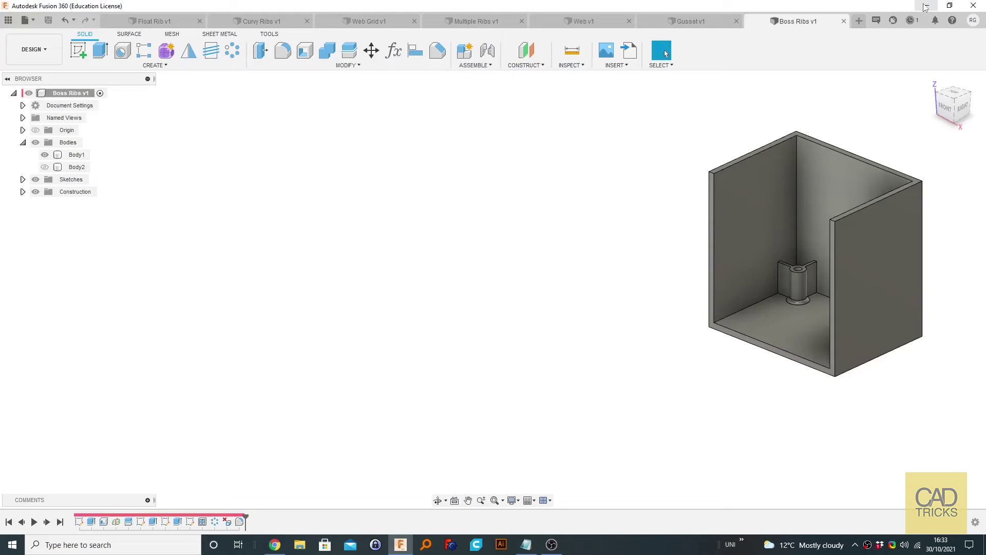
Step: Return to Fusion 360 and open the Float Rib v1 example with its single diagonal rib
left_click(927, 8)
middle_click_drag(499, 213, 394, 213)
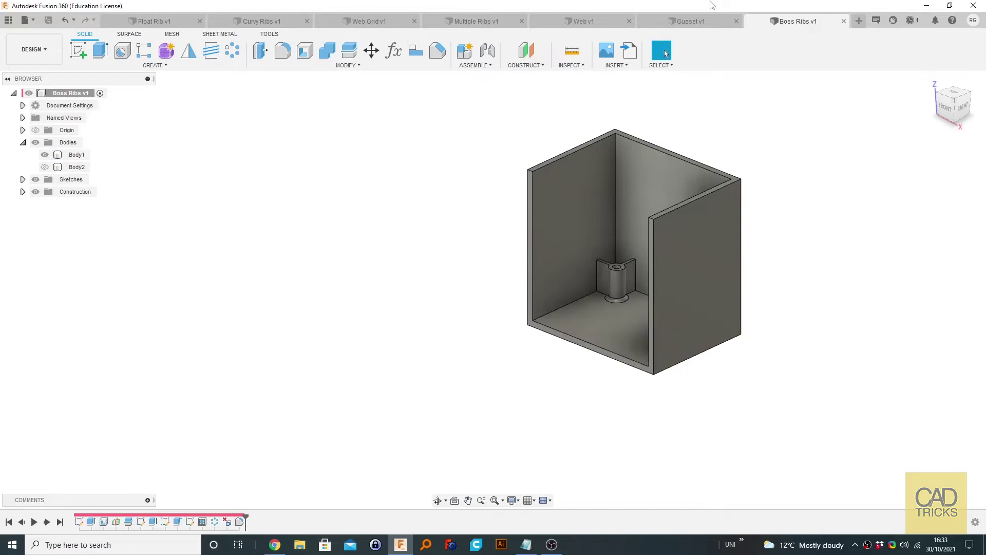
left_click(157, 22)
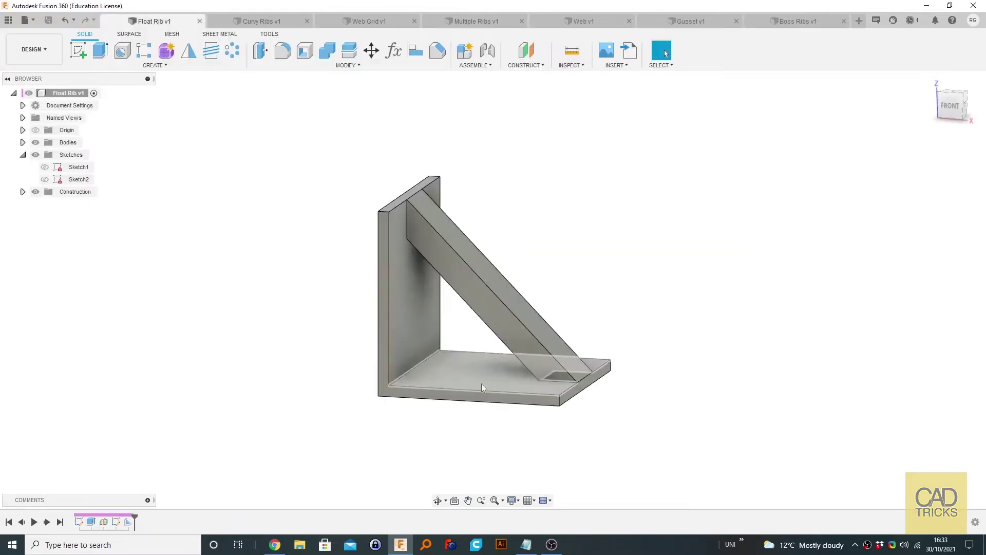
middle_click_drag(387, 345, 466, 328, "shift")
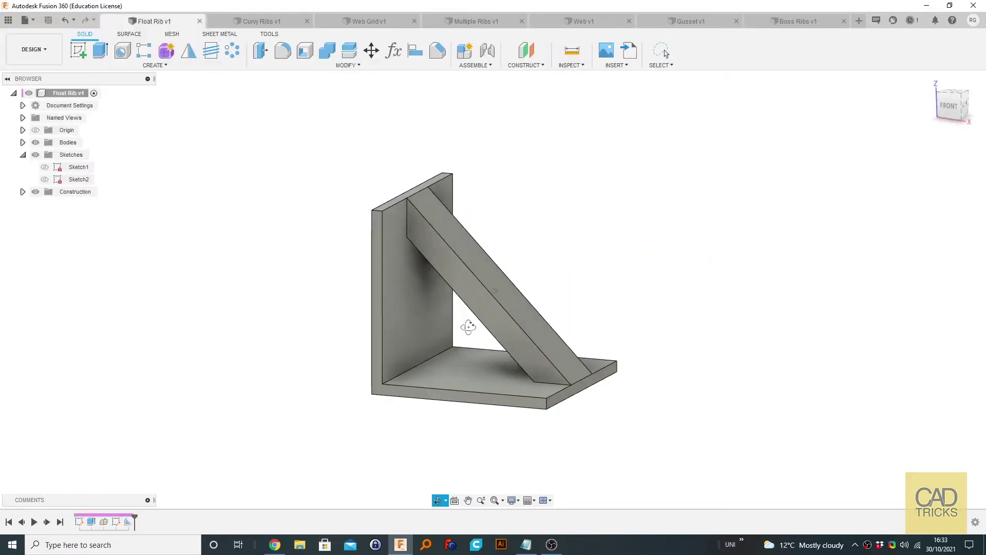
Step: Start a new Untitled design and create a sketch on the vertical XZ front plane
left_click(859, 21)
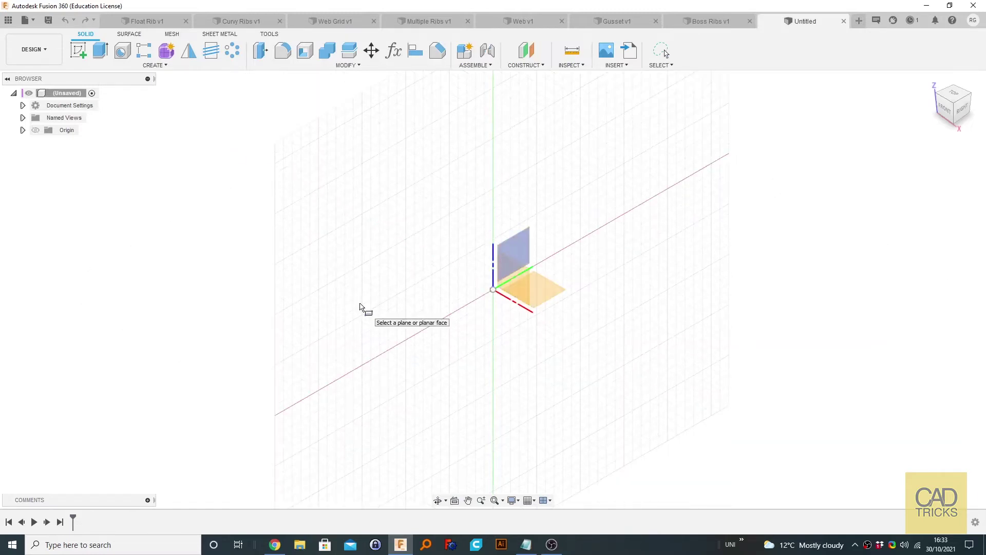
left_click(154, 65)
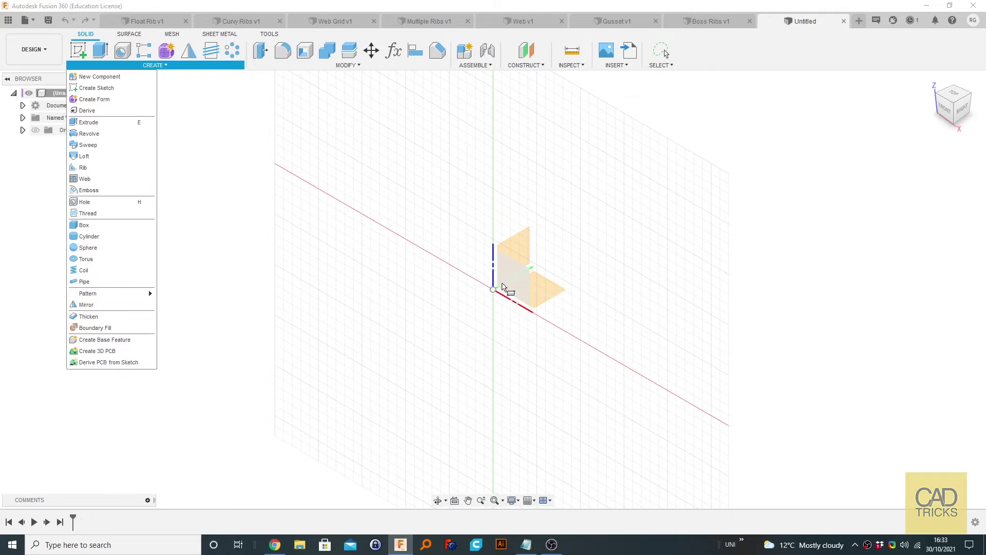
left_click(518, 278)
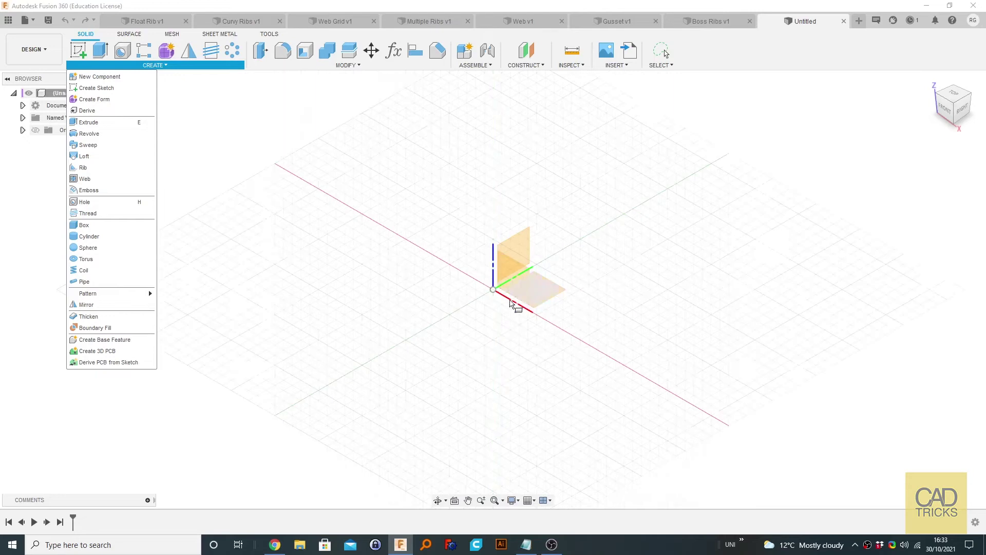
left_click(512, 279)
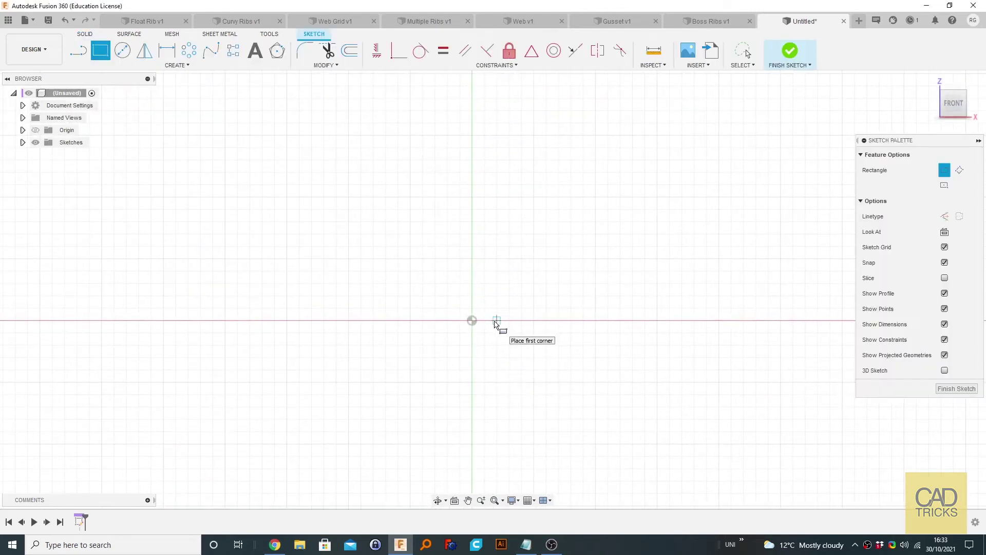
Step: Draw two rectangles from the origin: a 5×50 mm vertical bar and a 50×5 mm horizontal bar
left_click(472, 321)
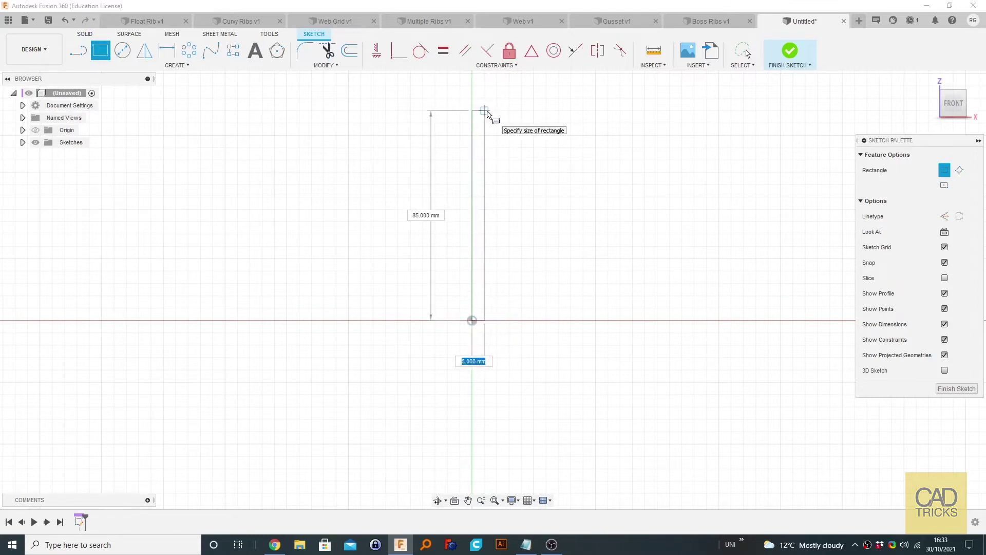
key("Tab")
type("1")
type("0")
key("Return")
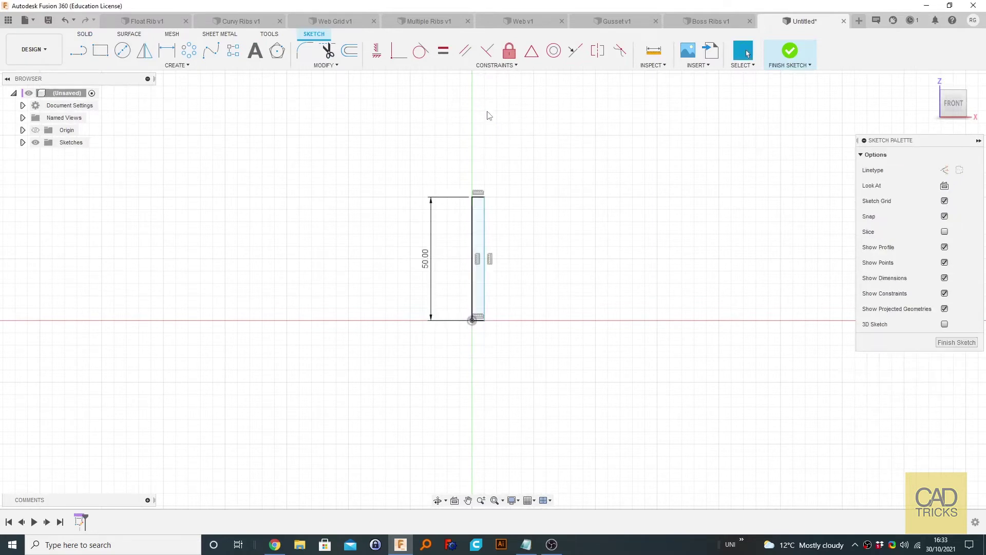
key("r")
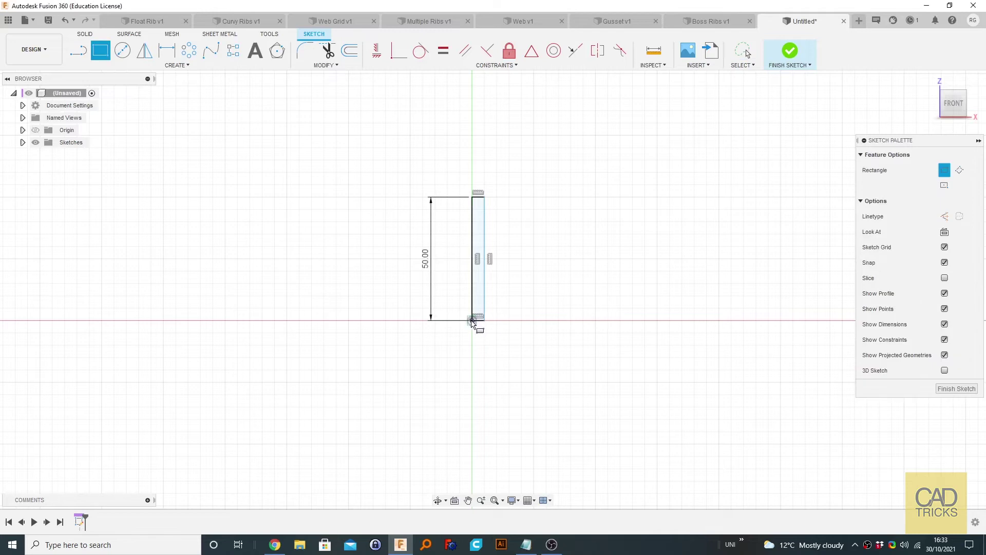
left_click(471, 321)
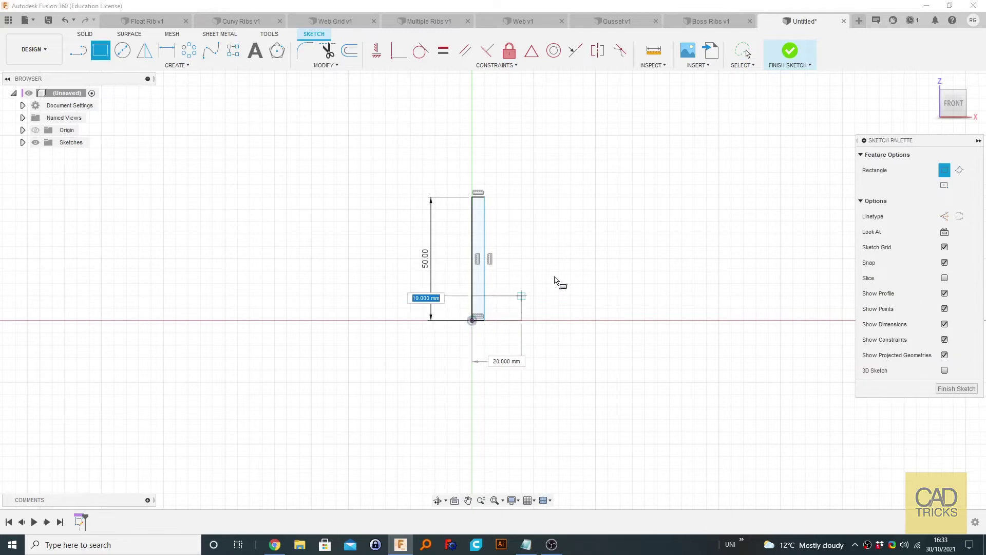
left_click(599, 311)
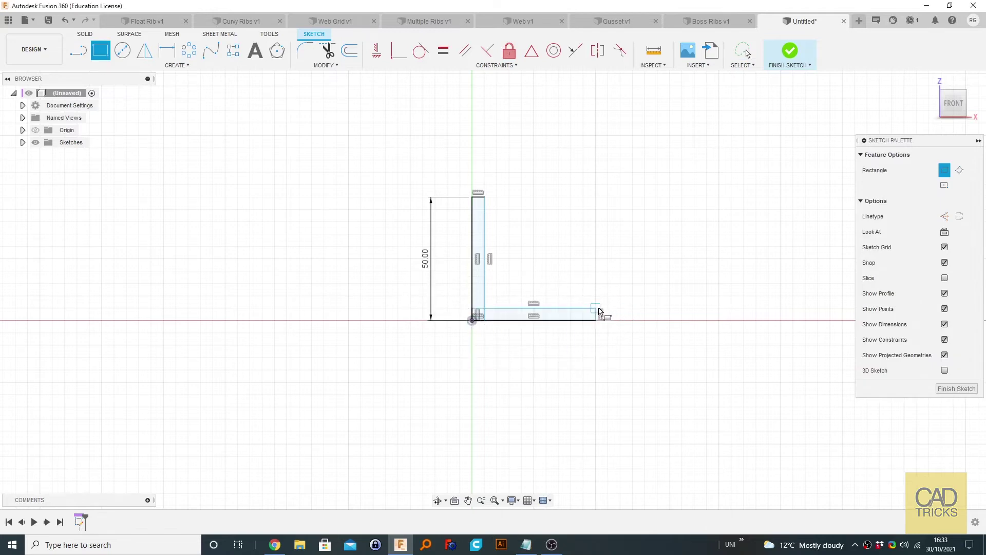
Step: Dimension the vertical bar's width and the horizontal bar's thickness at 5.00 mm
key("d")
left_click(484, 254)
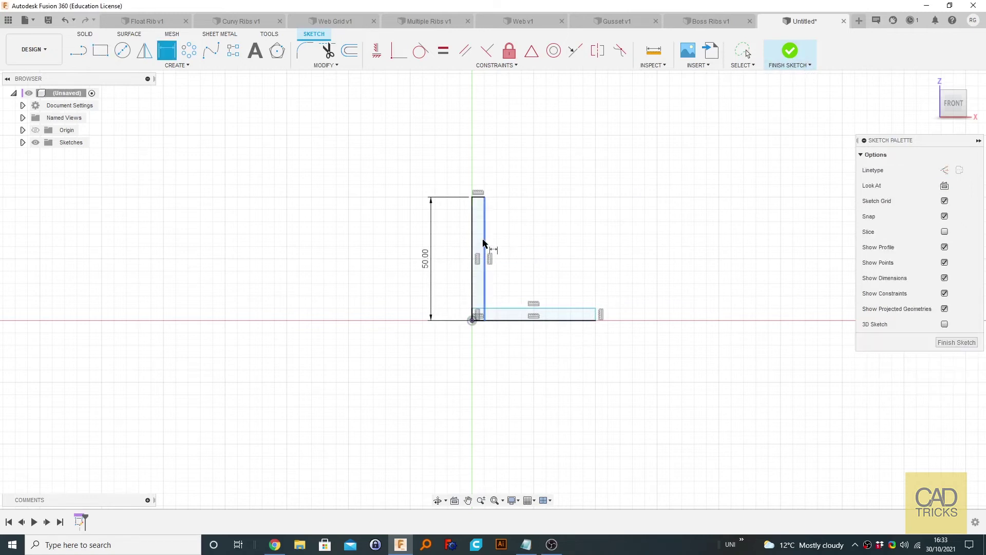
left_click(513, 242)
left_click(590, 283)
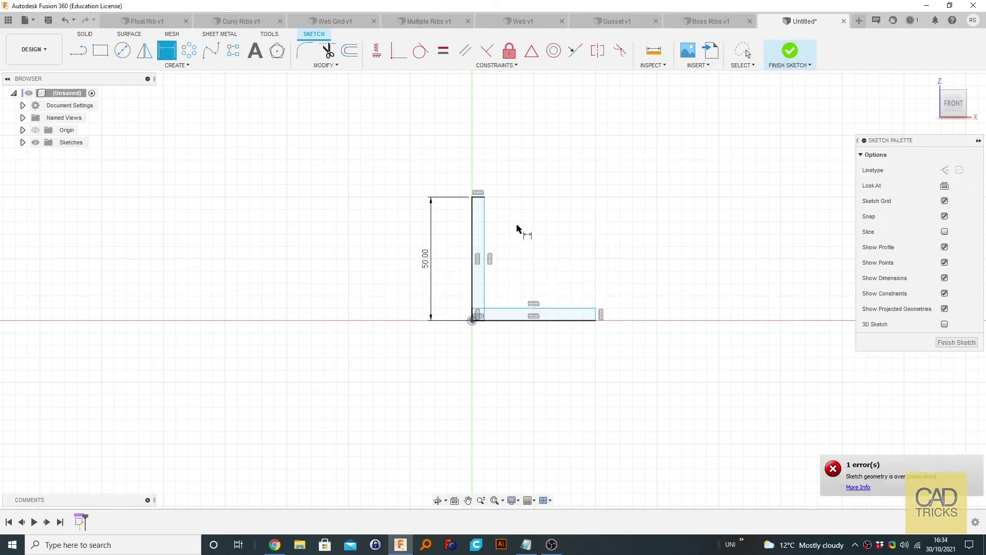
left_click(479, 197)
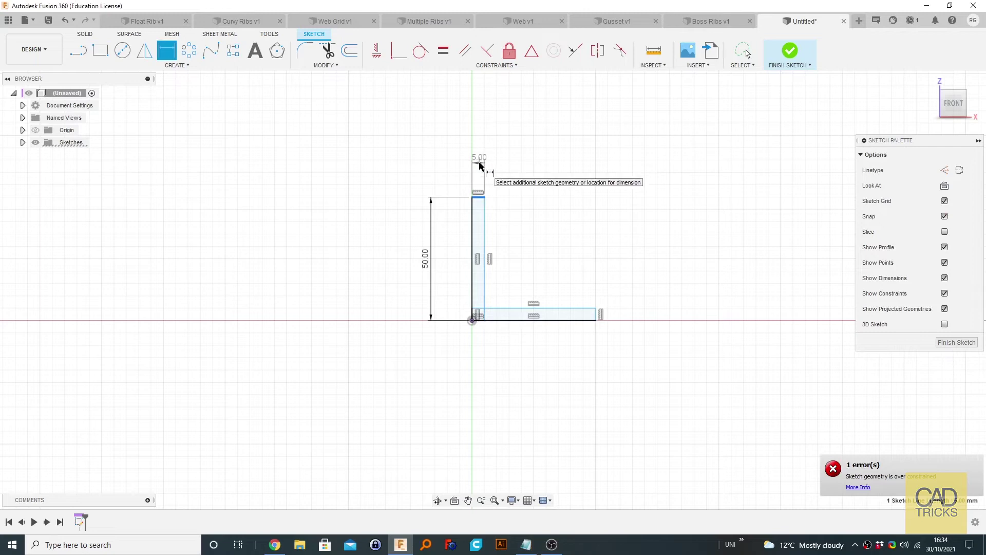
left_click(480, 159)
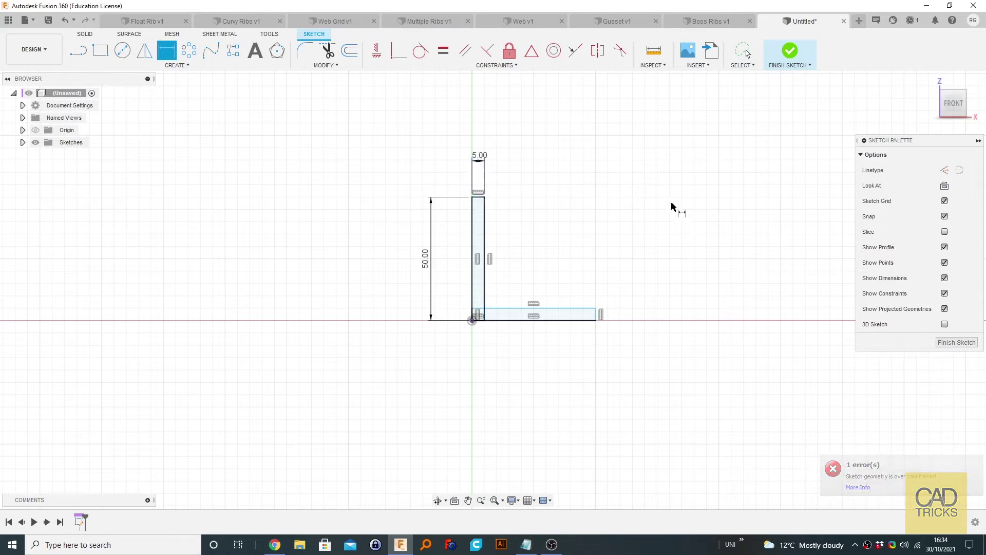
left_click(596, 314)
left_click(642, 315)
key("Escape")
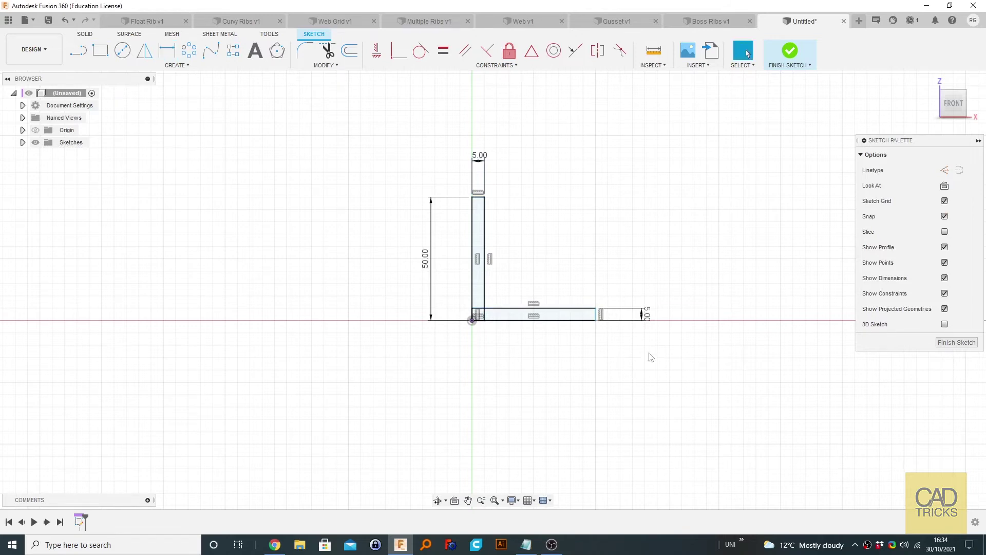
scroll(627, 323, "up", 3)
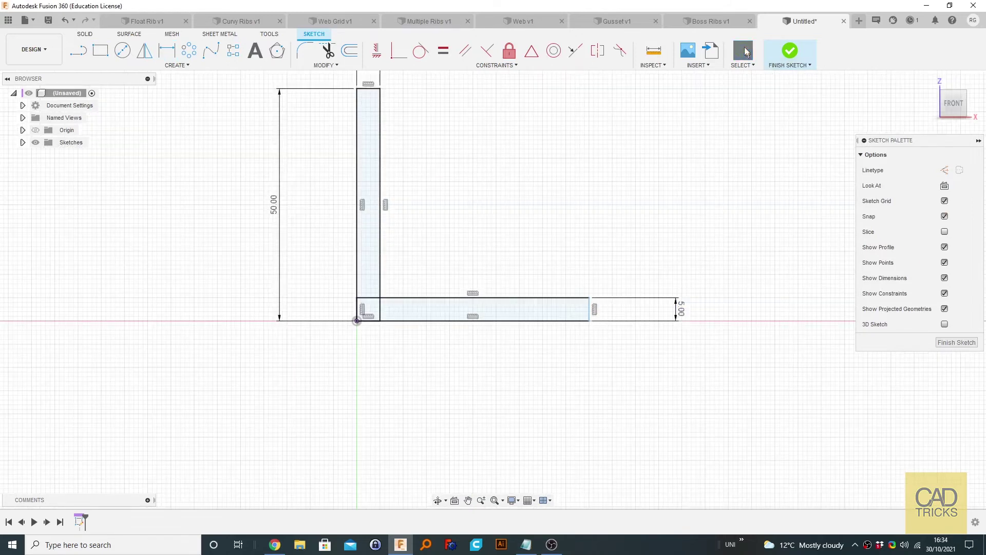
Step: Fix the horizontal bar's length at 50 mm with a sketch dimension
left_click_drag(588, 314, 660, 360)
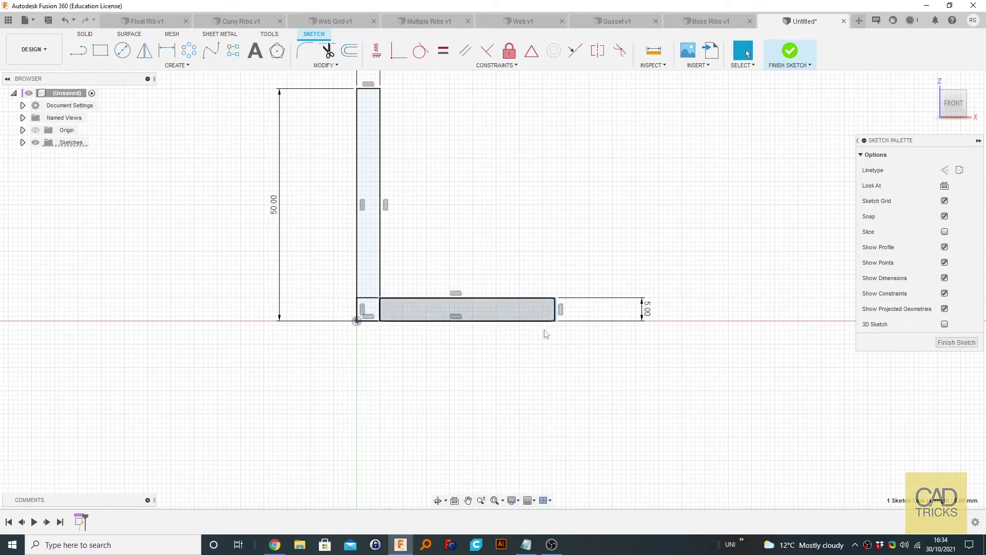
key("d")
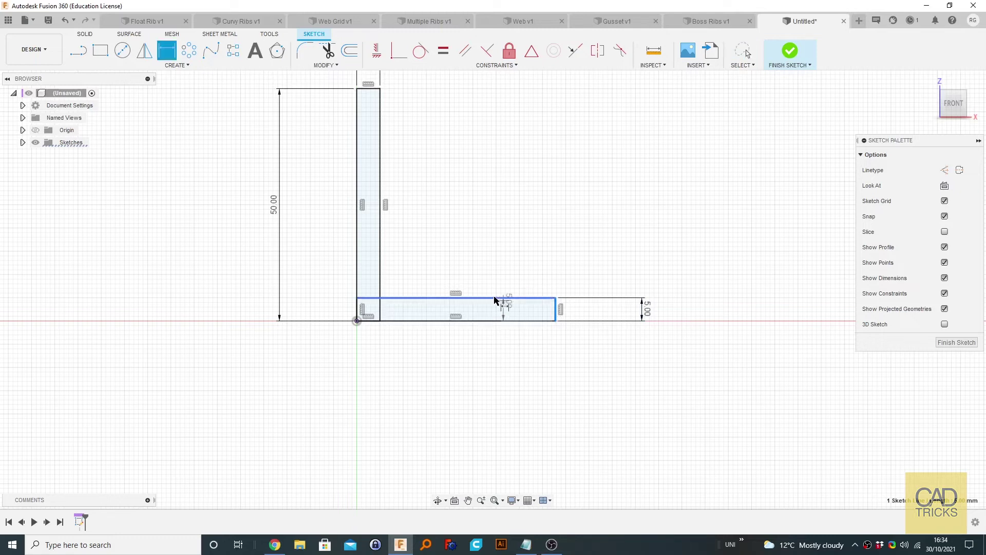
left_click(498, 298)
left_click(462, 321)
key("Escape")
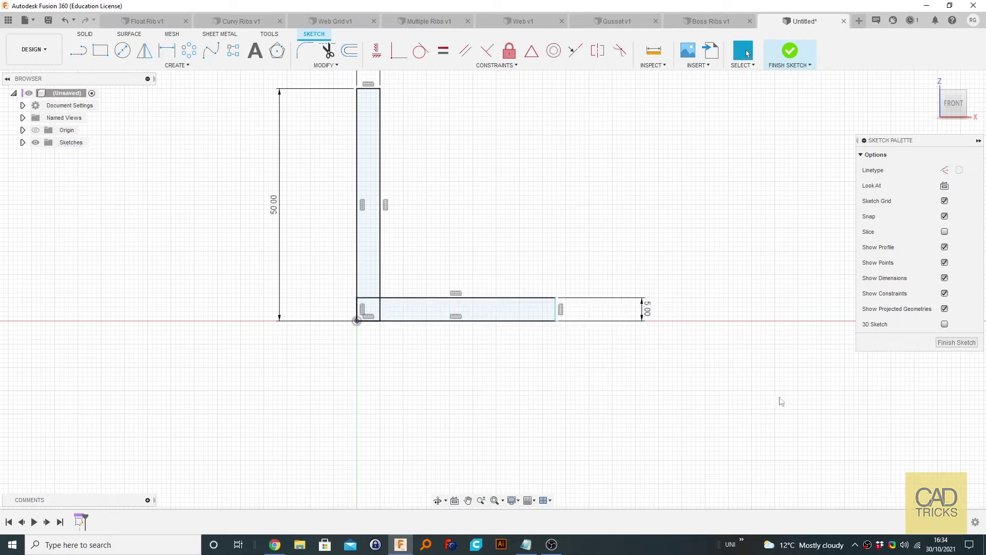
key("d")
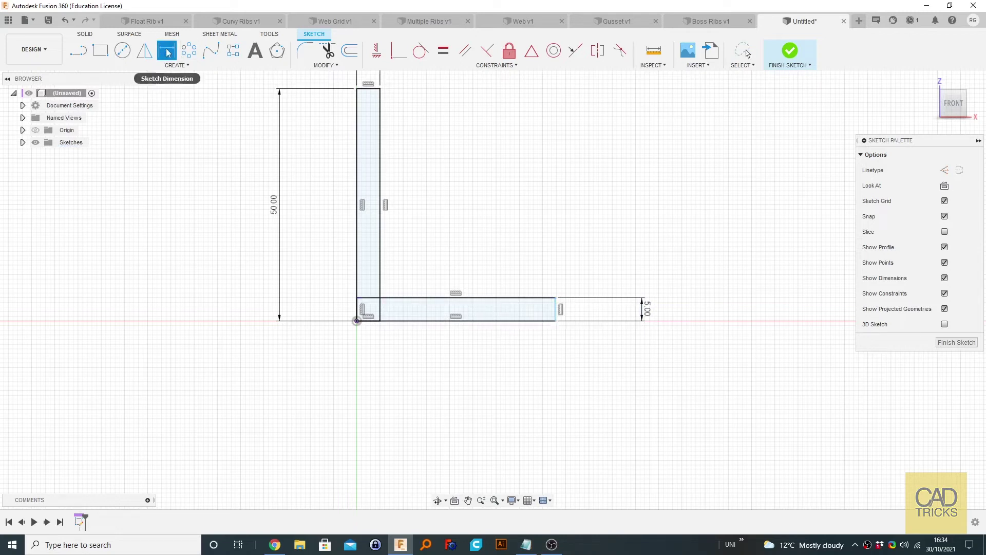
left_click(519, 298)
left_click(506, 253)
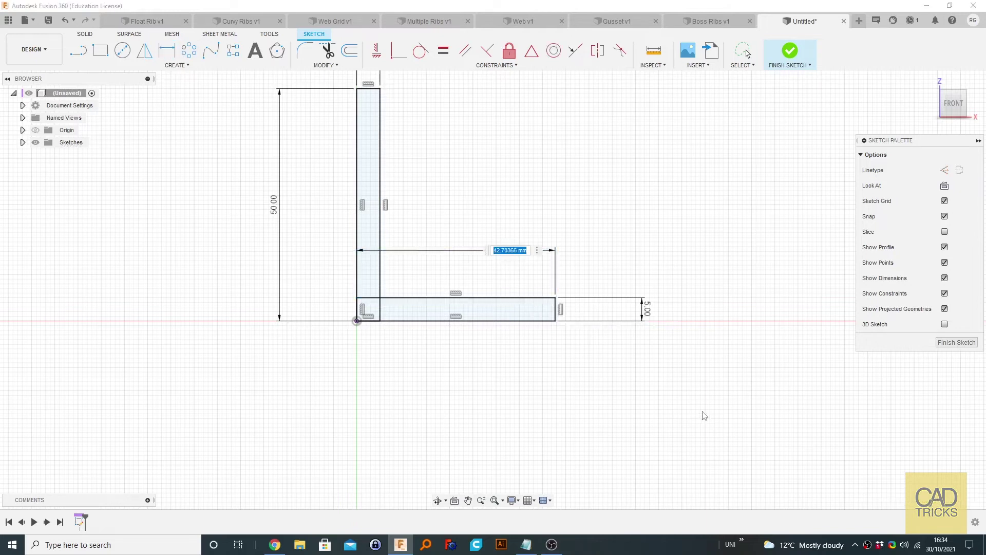
type("50")
key("Return")
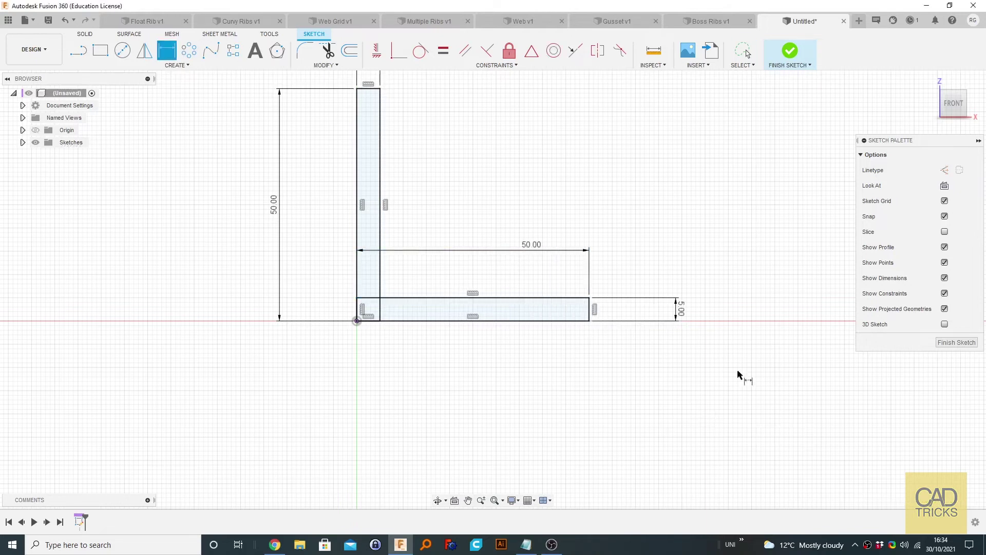
Step: Finish the sketch, select the three L profiles, and extrude them 50 mm as a new body
left_click(789, 50)
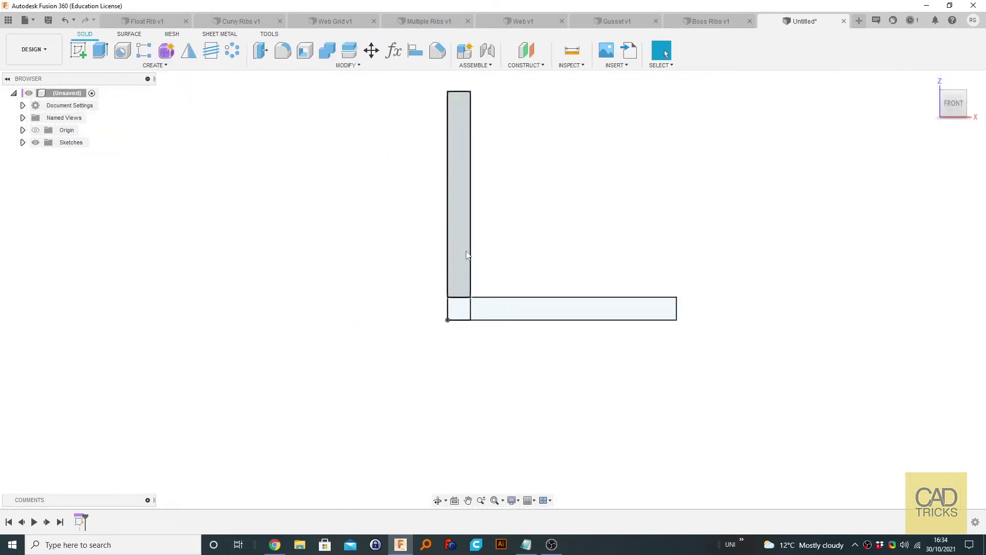
left_click(463, 257)
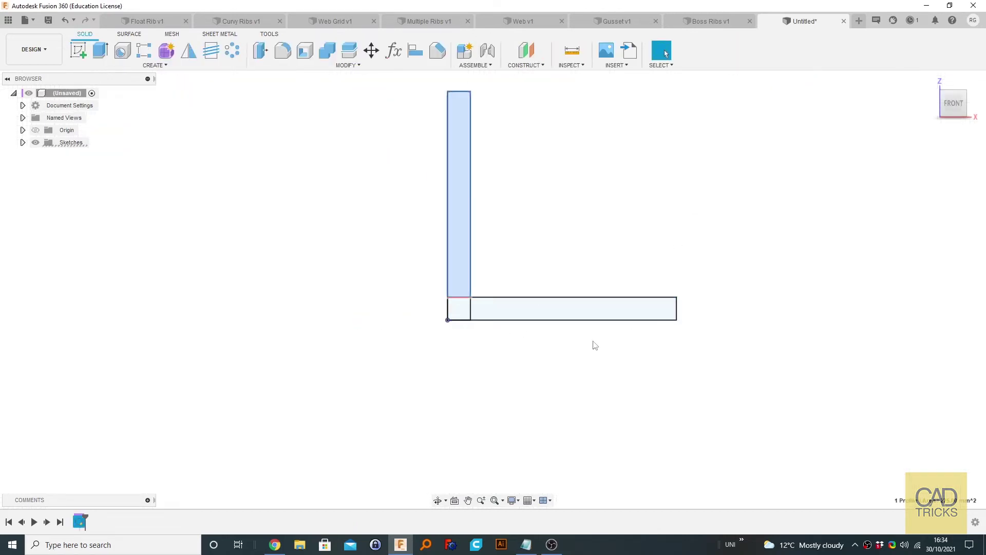
left_click(462, 314)
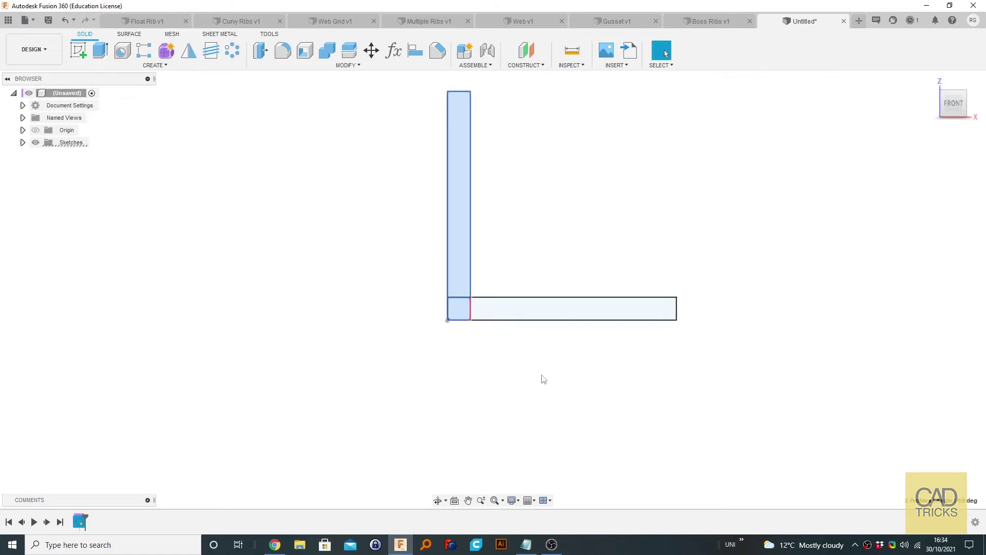
left_click(521, 315)
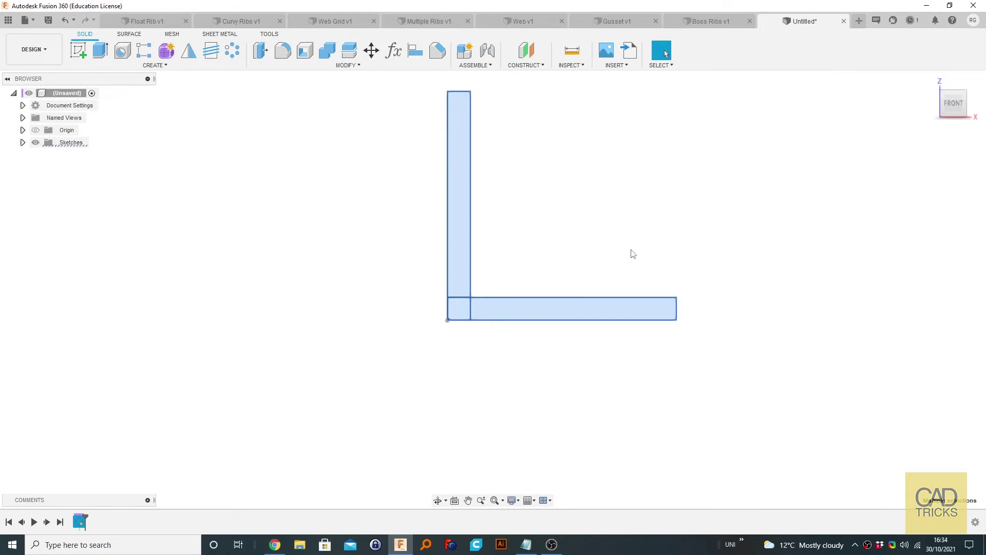
middle_click_drag(605, 258, 579, 305, "shift")
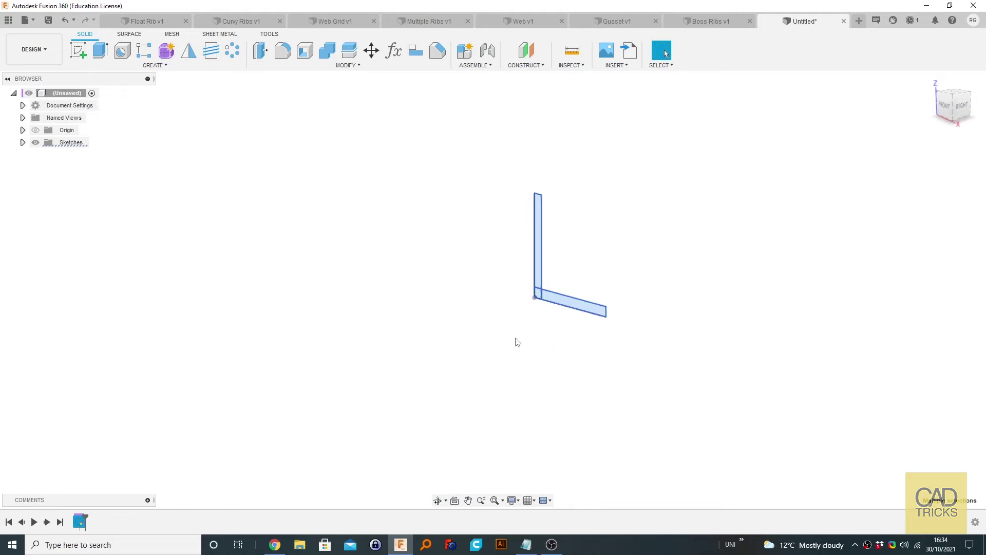
key("e")
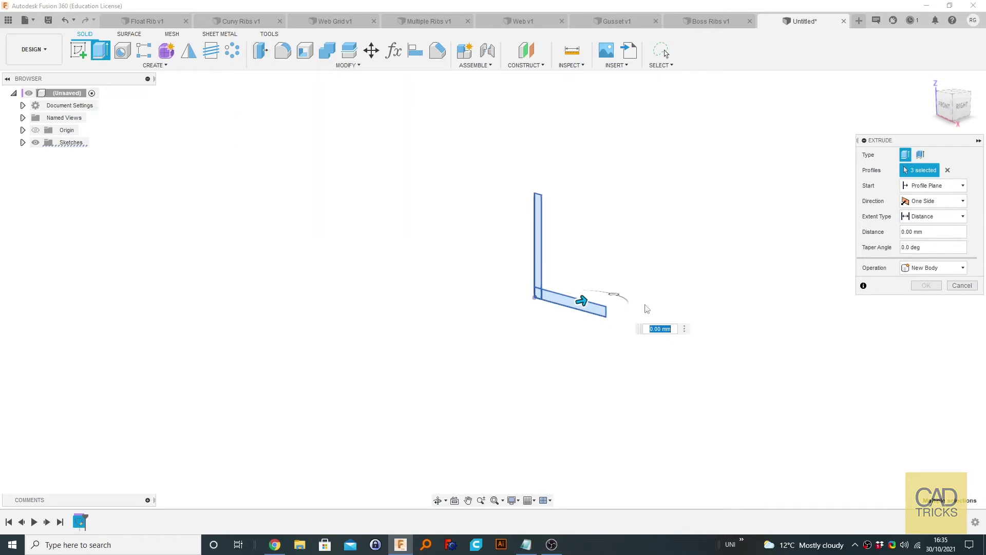
left_click_drag(581, 301, 662, 280)
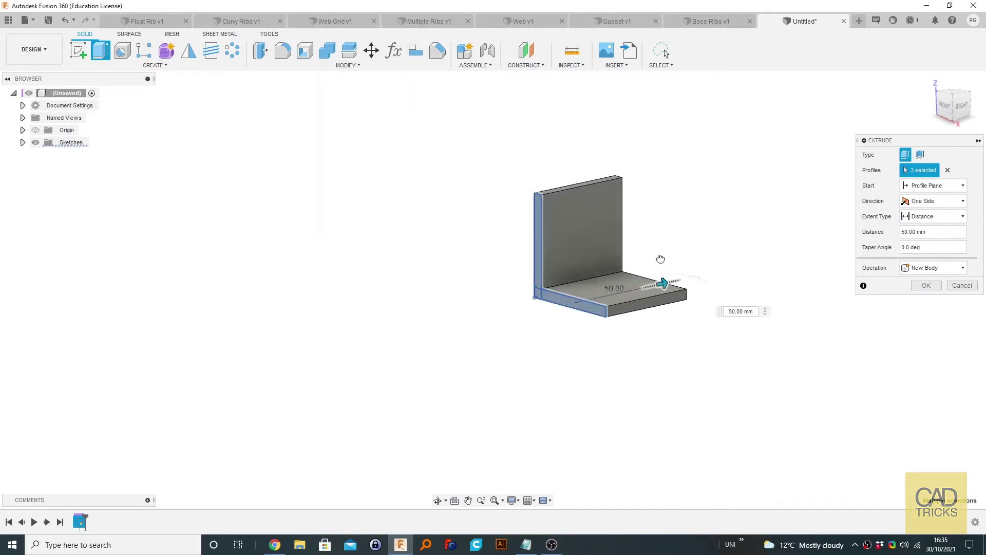
Step: Confirm the 50 mm extrusion to create the solid L-bracket body
left_click(925, 285)
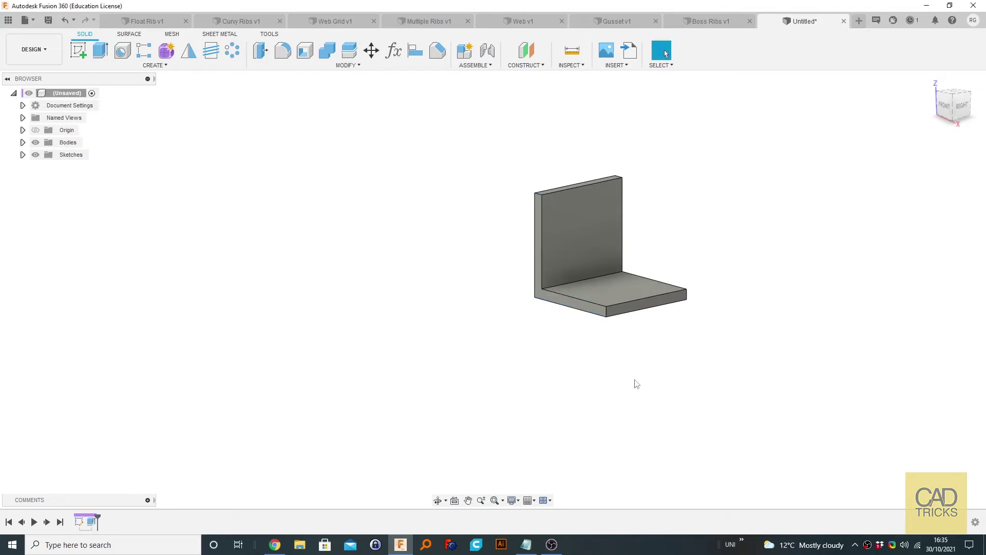
middle_click_drag(629, 327, 587, 261, "shift")
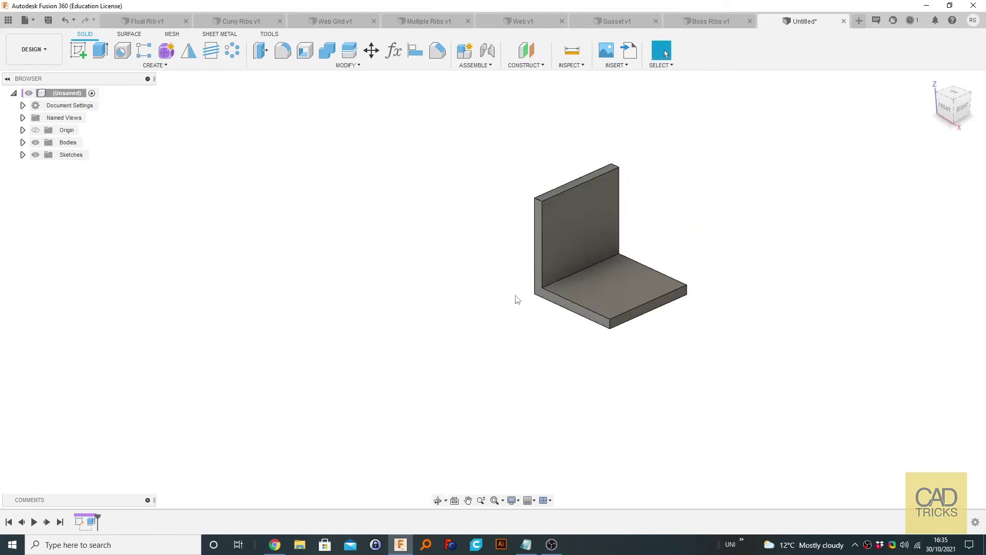
scroll(563, 285, "up", 3)
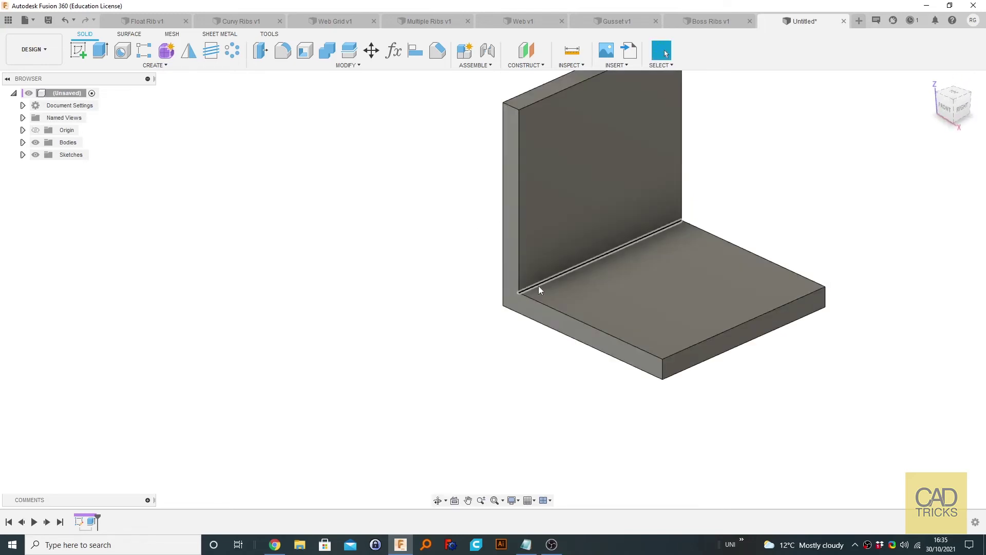
Step: Preview a 16 mm fillet on the inner corner edge, then cancel it to keep the corner sharp
left_click(538, 285)
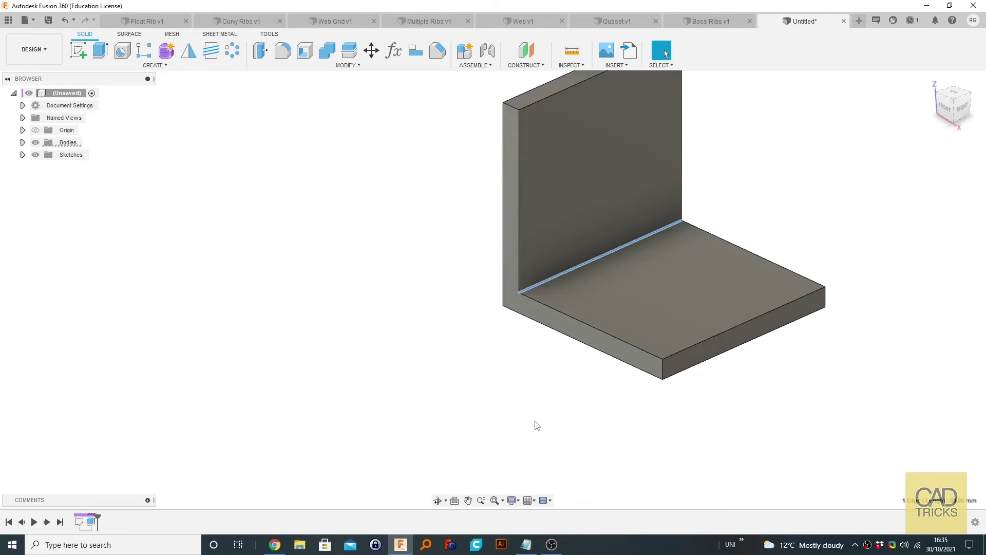
key("f")
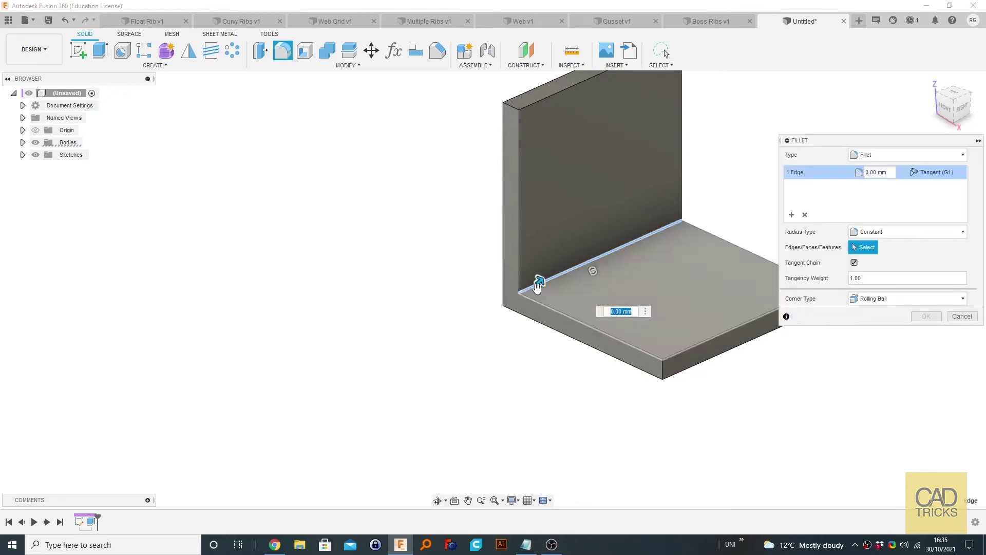
left_click_drag(536, 282, 561, 286)
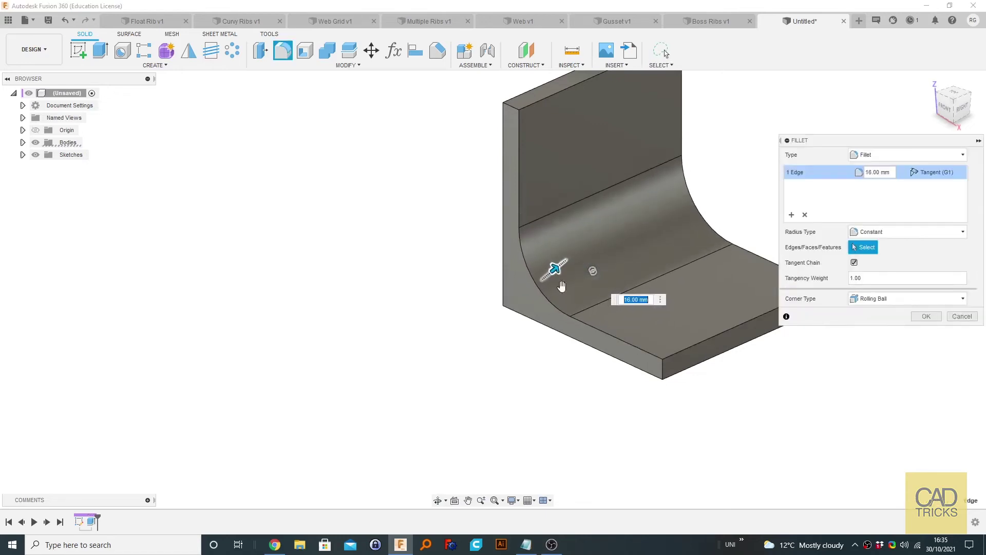
left_click(961, 316)
scroll(744, 360, "down", 3)
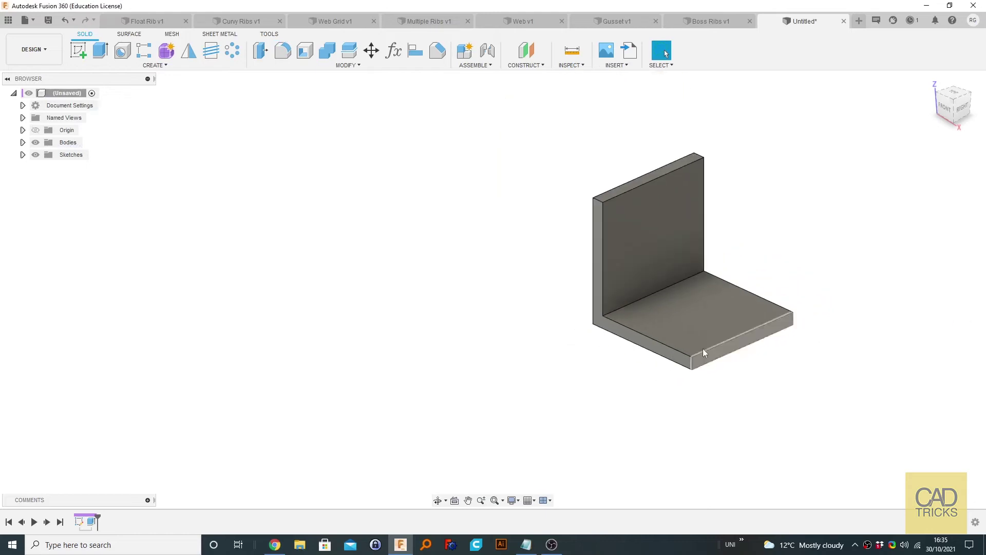
middle_click_drag(645, 363, 589, 342, "shift")
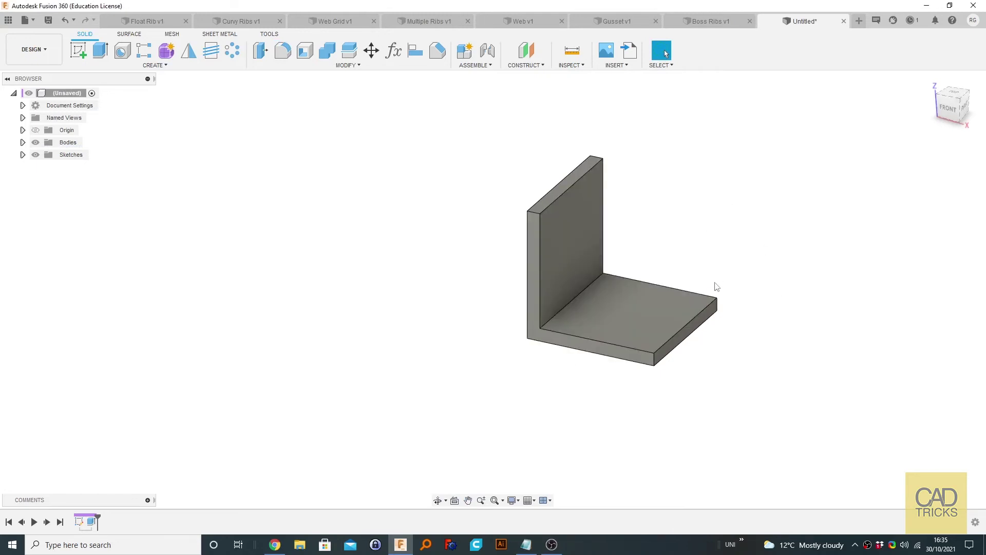
Step: Add an offset construction plane -5.00 mm from the bracket wall's end face
left_click(525, 51)
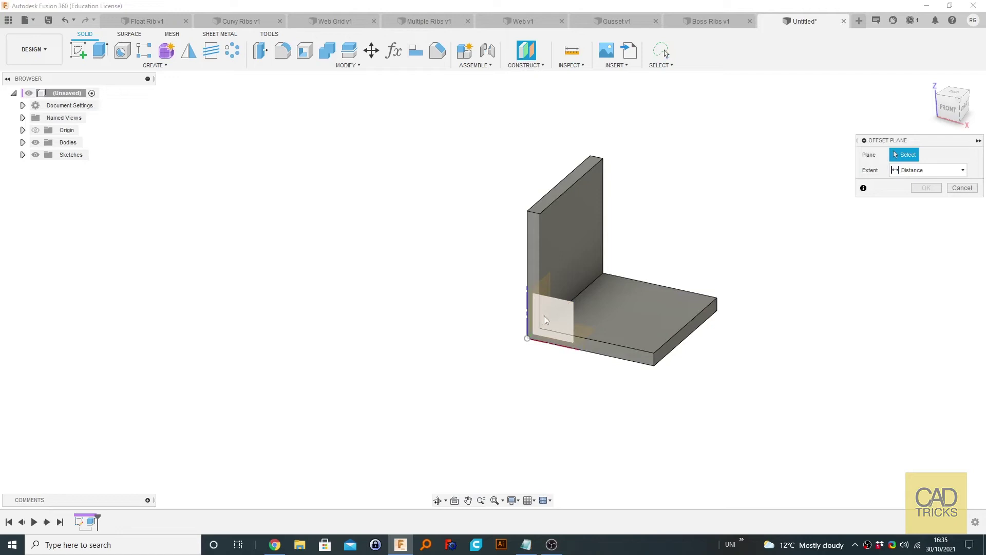
left_click(534, 229)
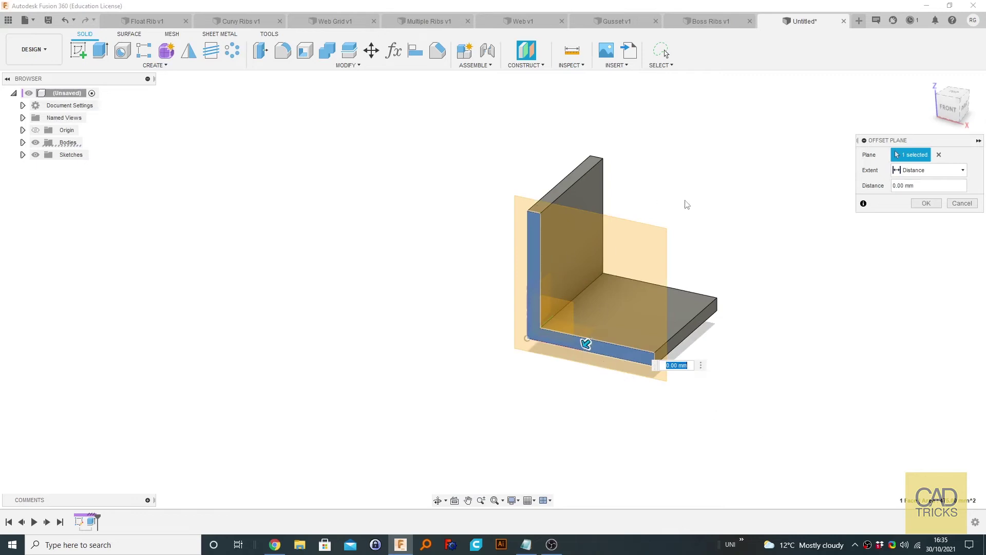
middle_click_drag(686, 205, 669, 189, "shift")
left_click_drag(558, 335, 583, 323)
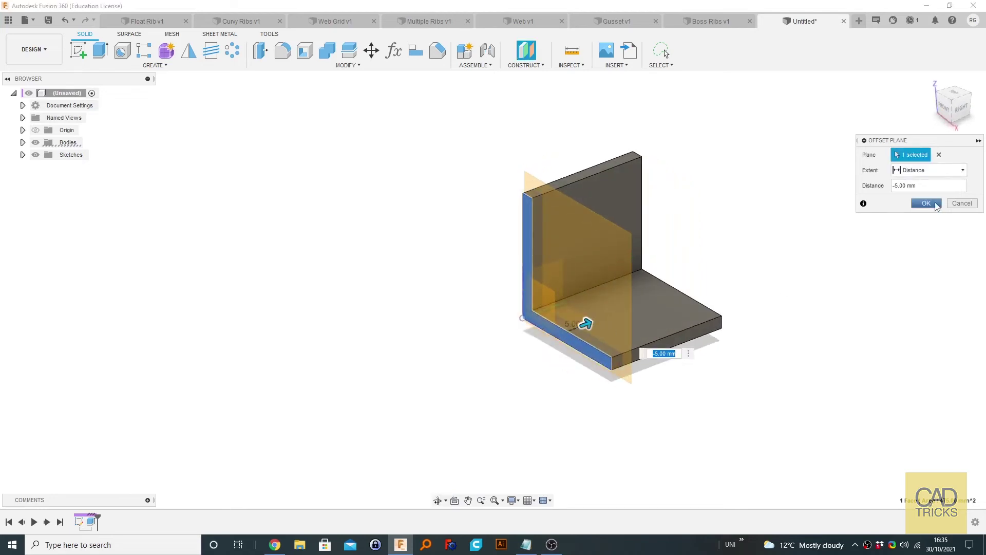
left_click(936, 205)
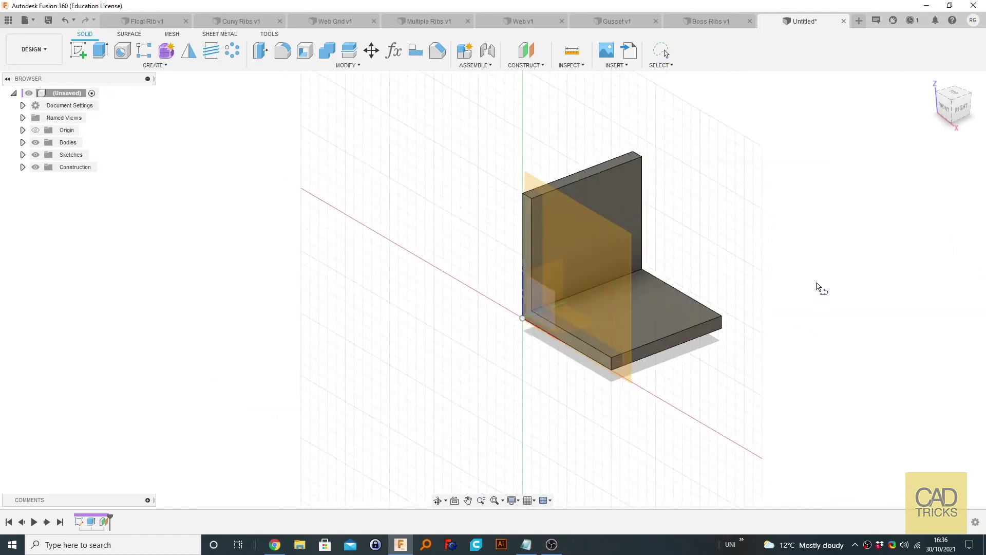
Step: Start a new sketch on the bracket's front plane
left_click(156, 67)
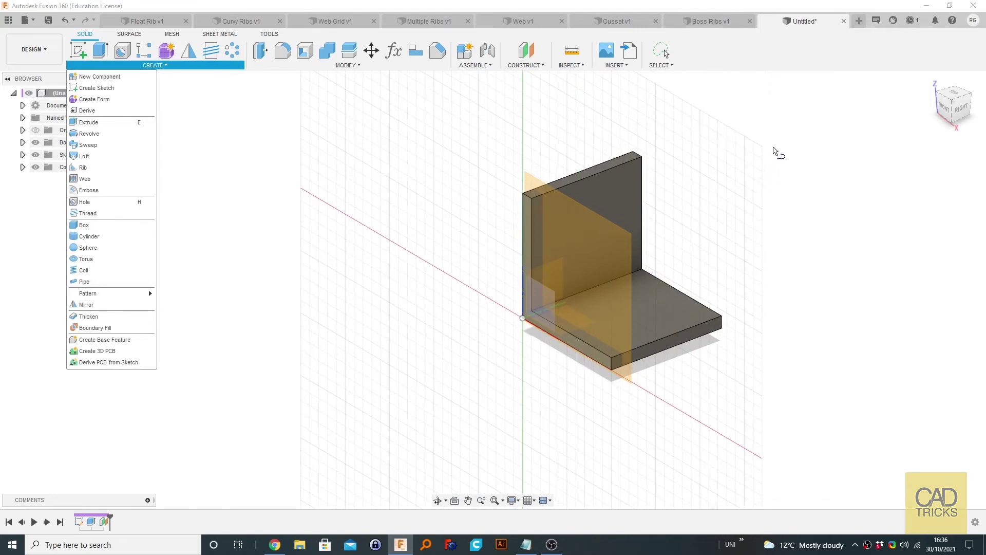
left_click(753, 189)
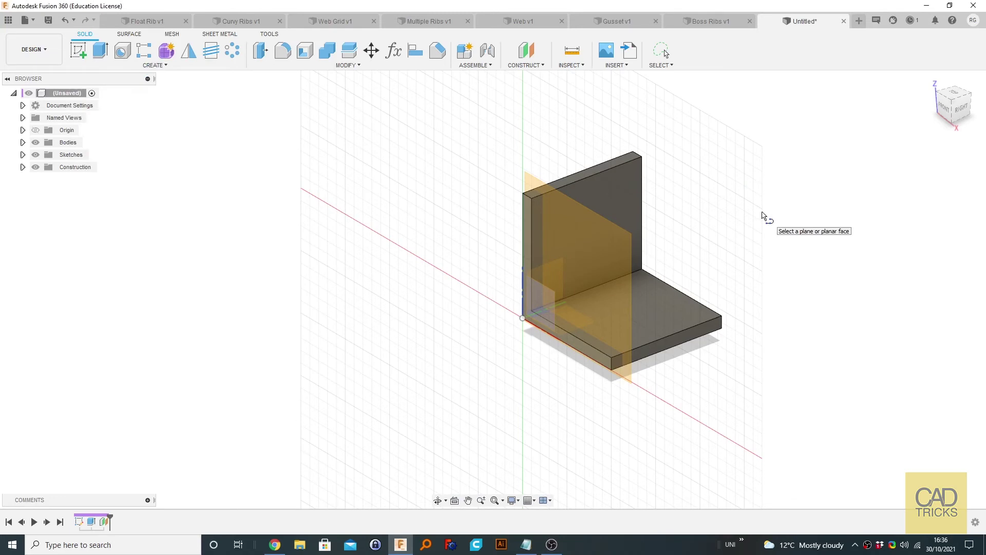
left_click(571, 261)
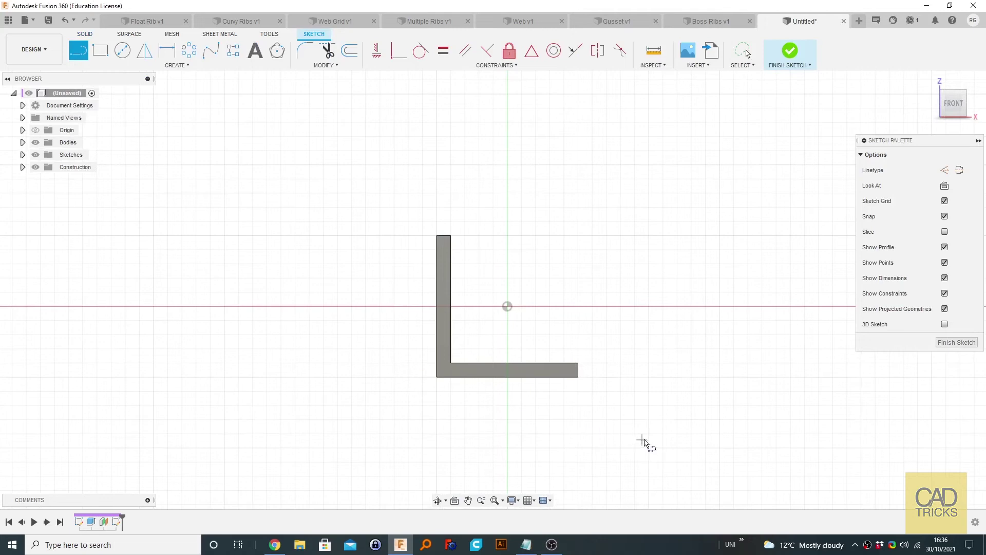
Step: Draw a closed test triangle of lines, then undo it
left_click(507, 122)
left_click(691, 206)
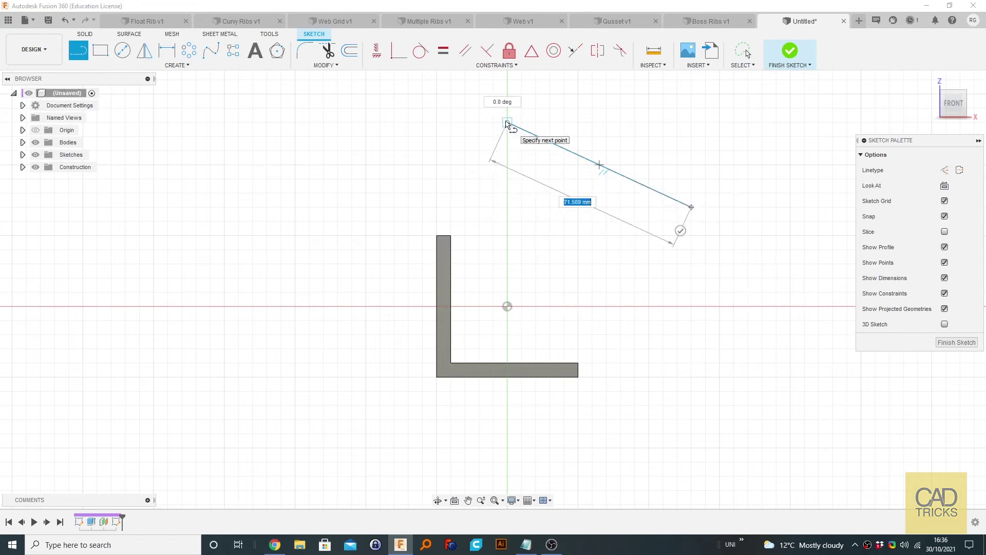
key("Escape")
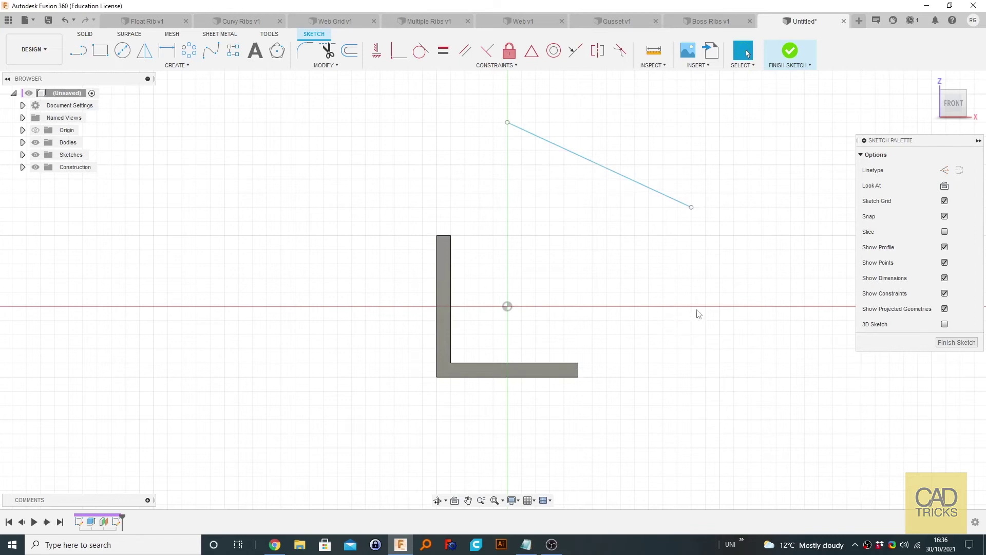
key("l")
left_click(691, 207)
left_click(522, 221)
left_click(507, 122)
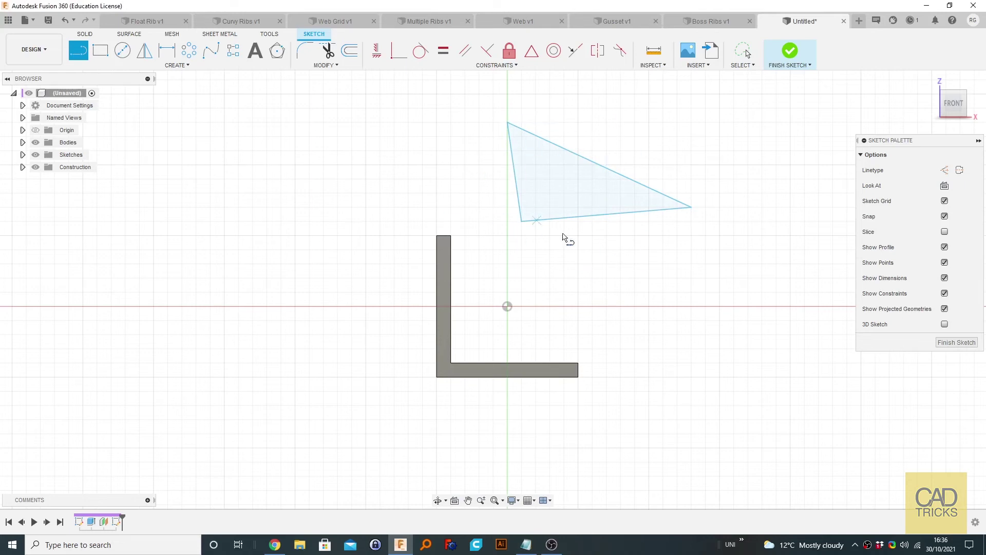
left_click(742, 50)
left_click(570, 186)
left_click(660, 391)
key("ctrl+z")
key("ctrl+z")
key("ctrl+z")
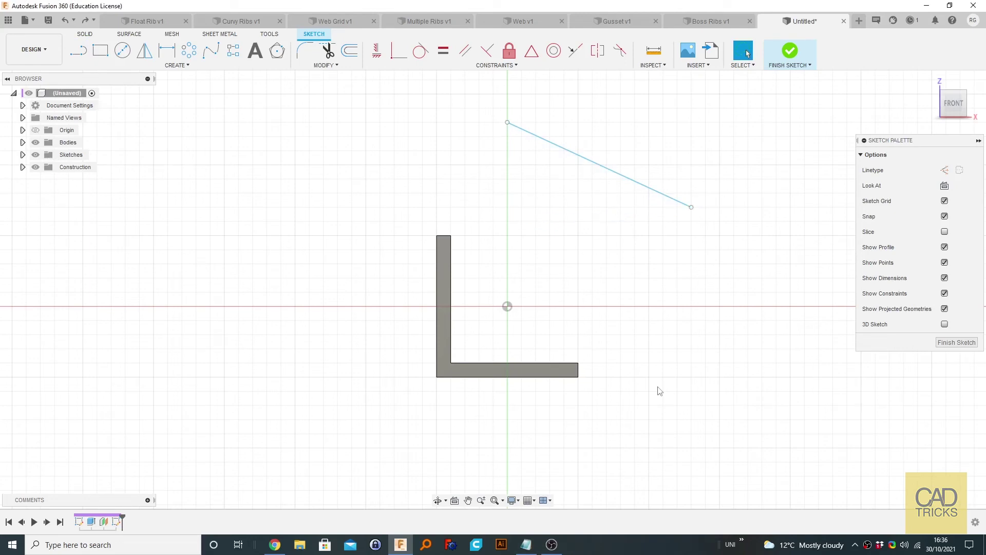
Step: Make Plane1 visible from the browser's Construction folder and select it in the view
middle_click_drag(579, 300, 550, 279, "shift")
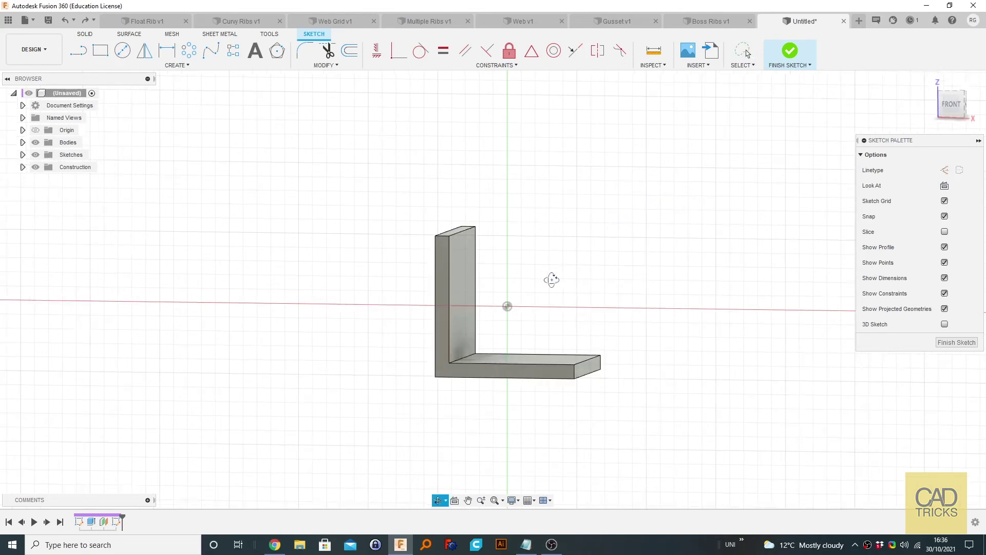
key("l")
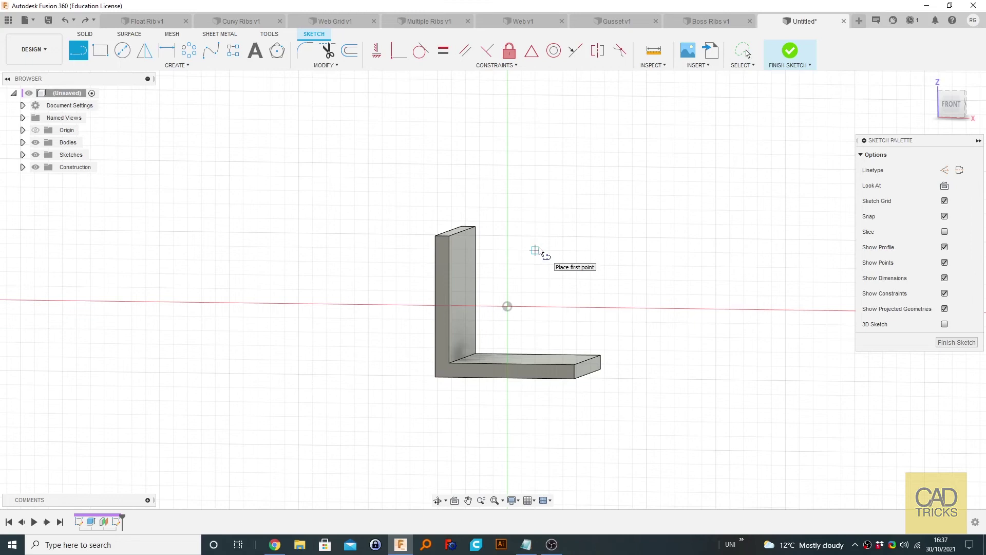
scroll(438, 254, "up", 3)
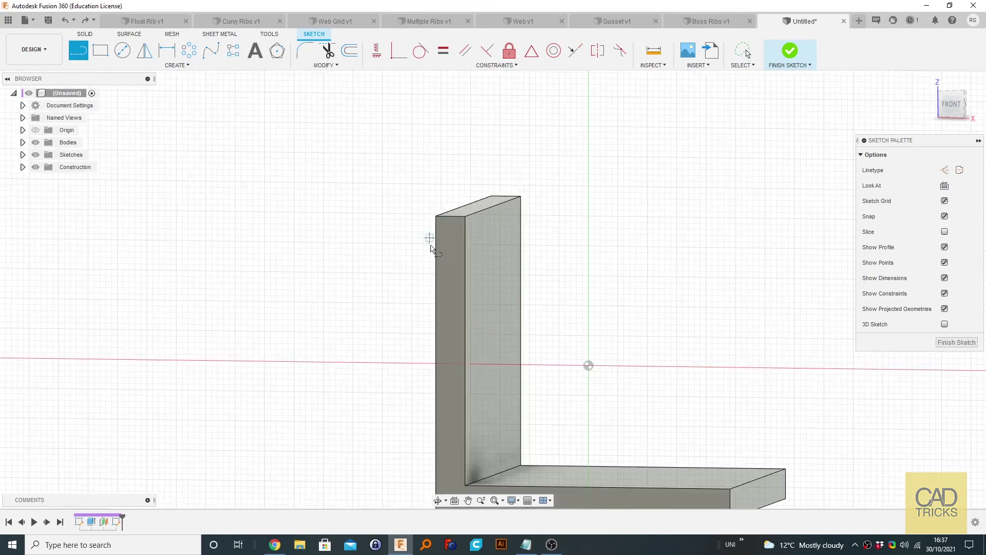
scroll(454, 401, "down", 3)
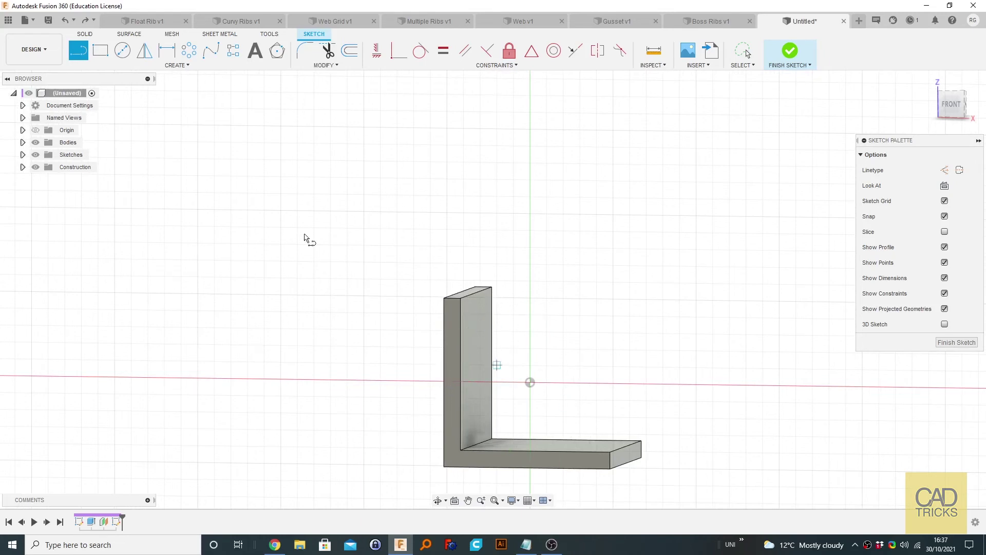
left_click(22, 167)
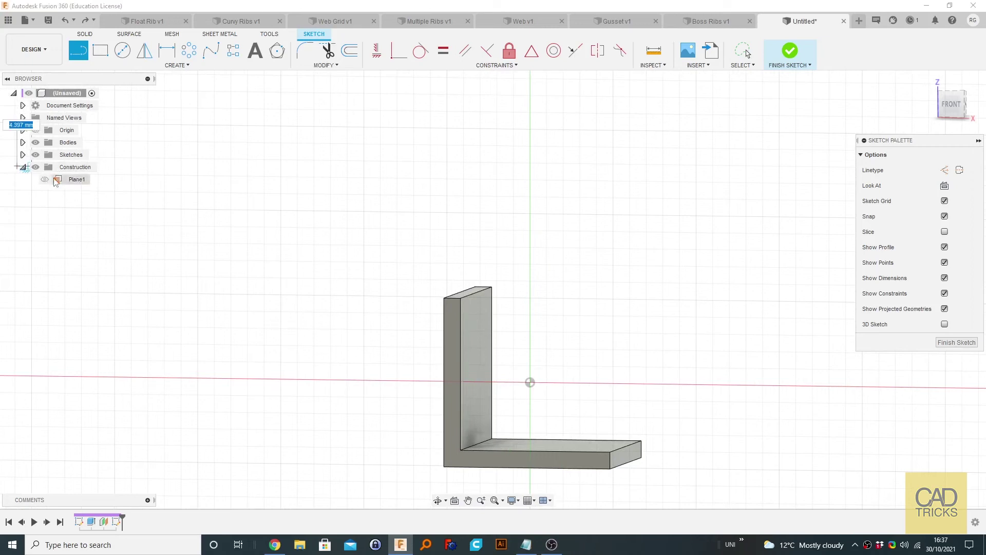
left_click(44, 179)
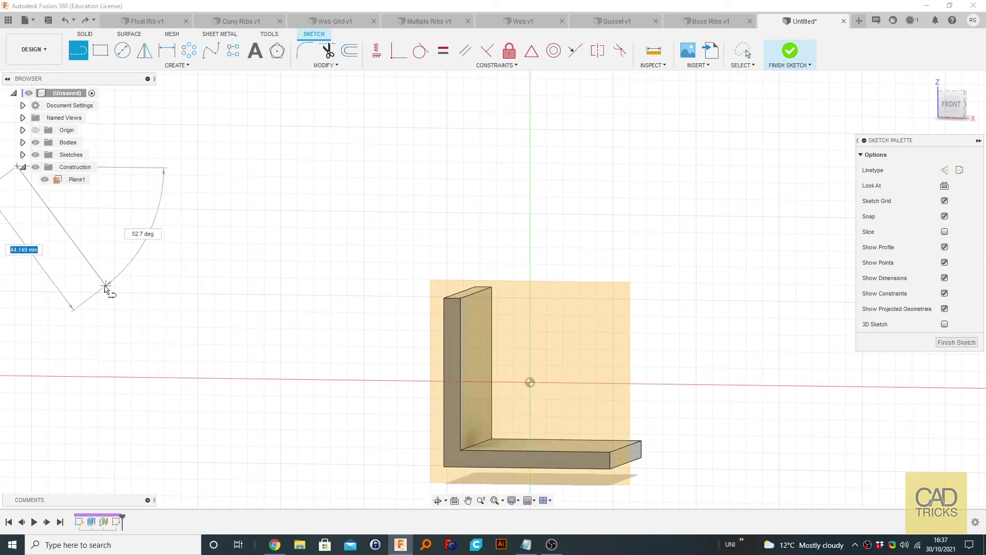
key("Escape")
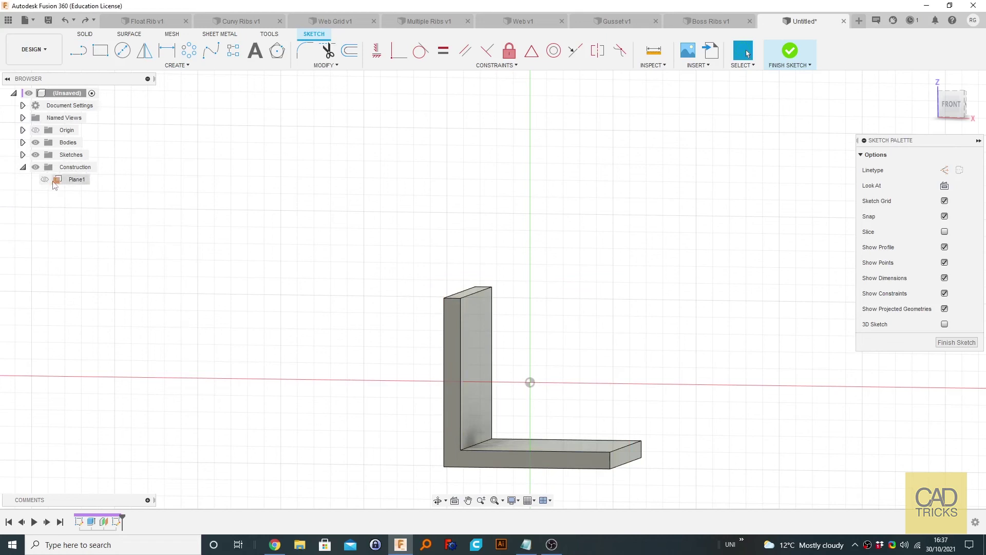
middle_click_drag(621, 207, 587, 230, "shift")
left_click(588, 425)
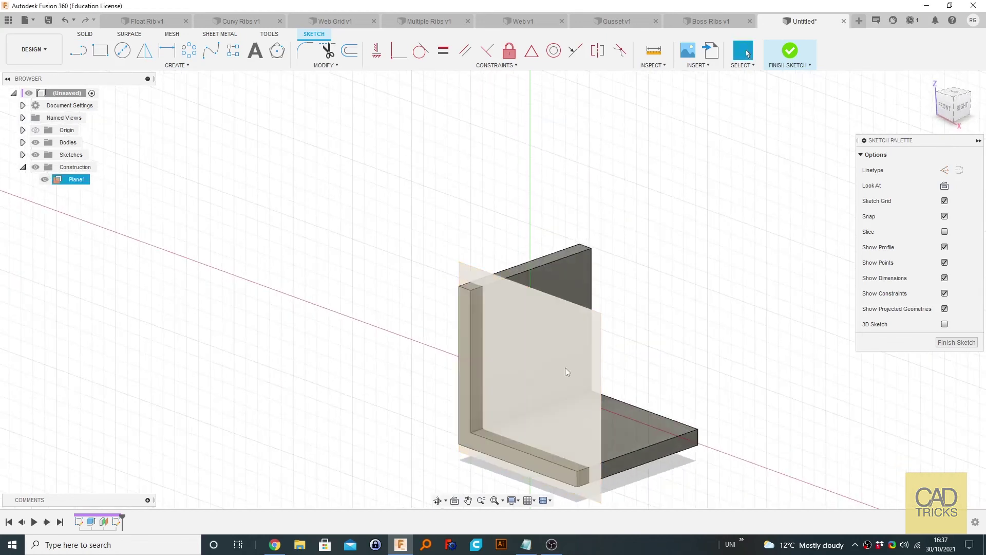
Step: Project the whole L-bracket body into the sketch using the Bodies selection filter
key("Escape")
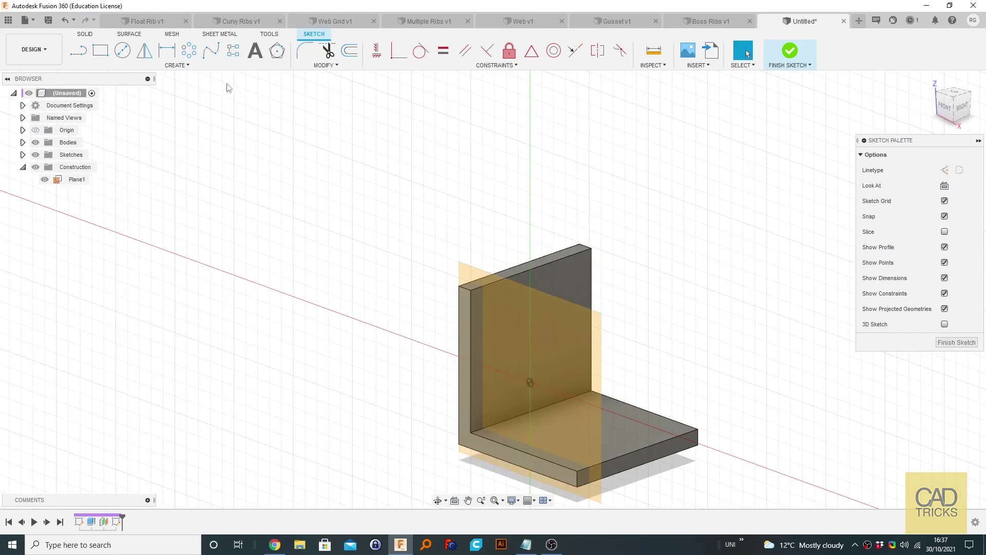
left_click(176, 65)
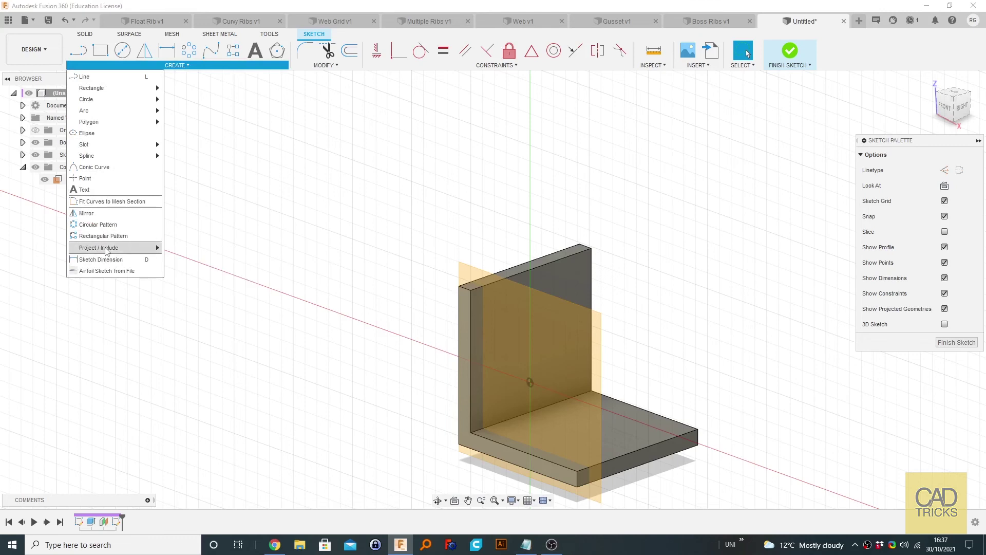
mouse_move(106, 250)
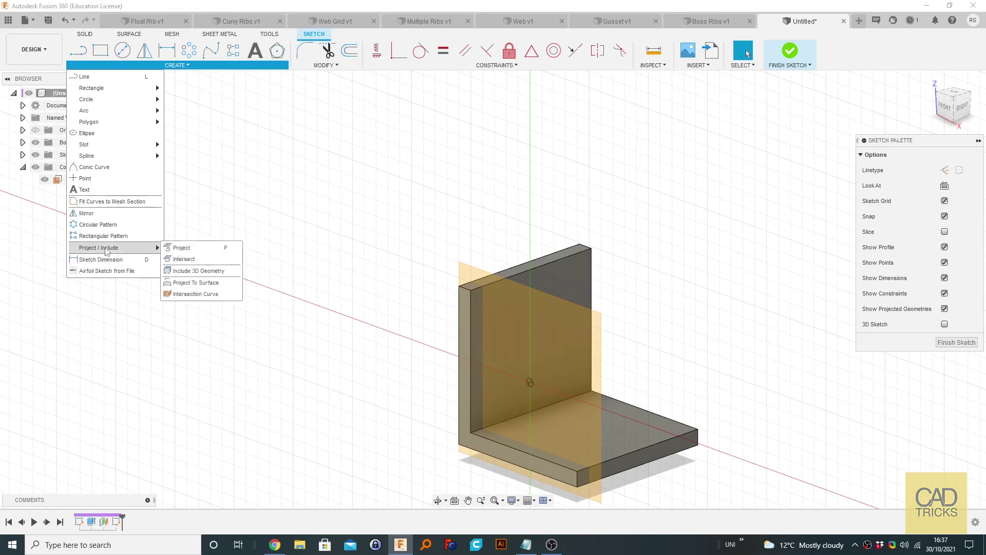
left_click(189, 252)
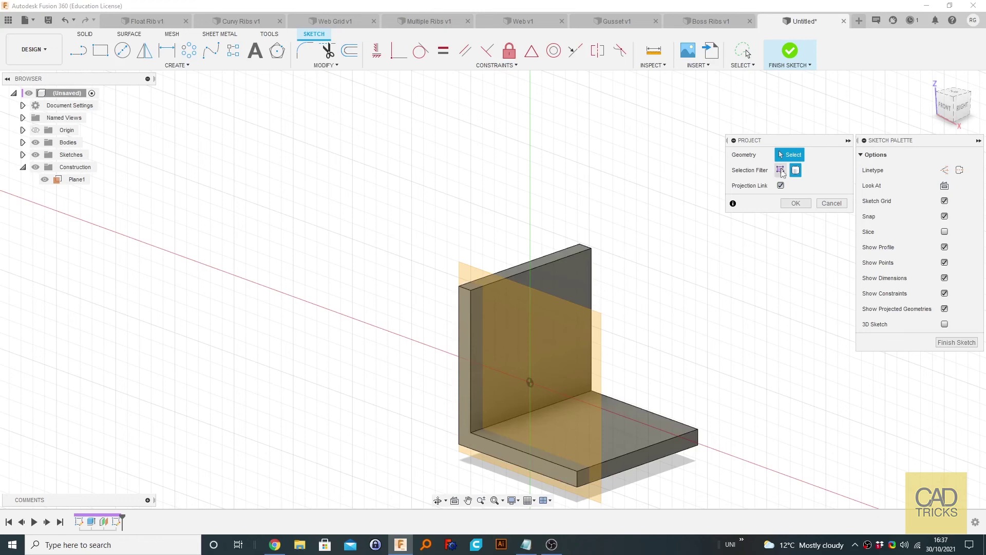
left_click(780, 170)
left_click(796, 170)
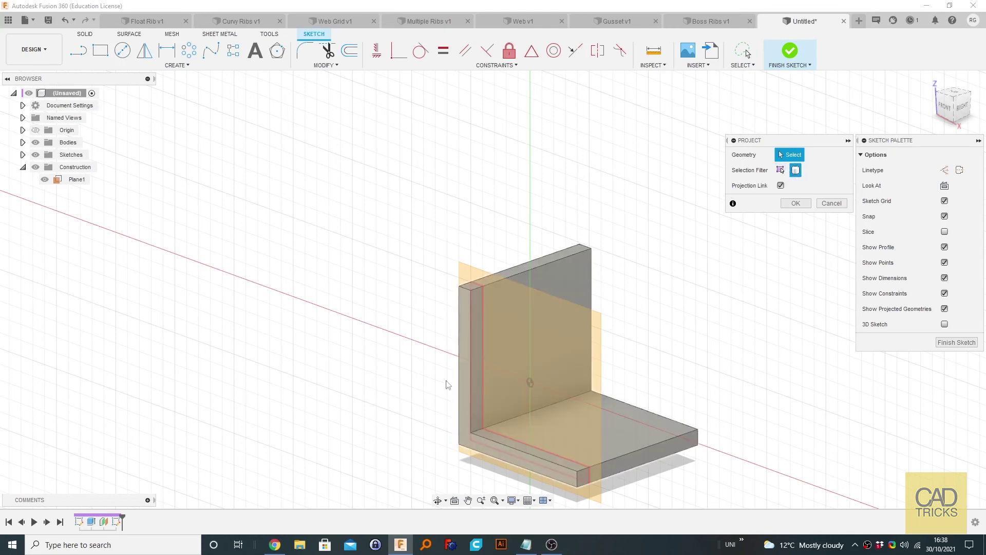
left_click(553, 282)
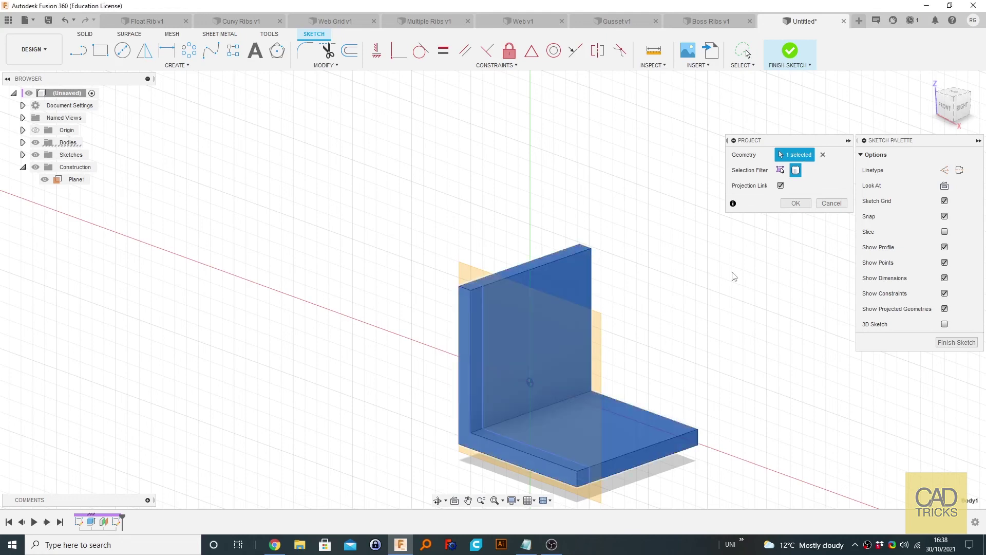
left_click(798, 203)
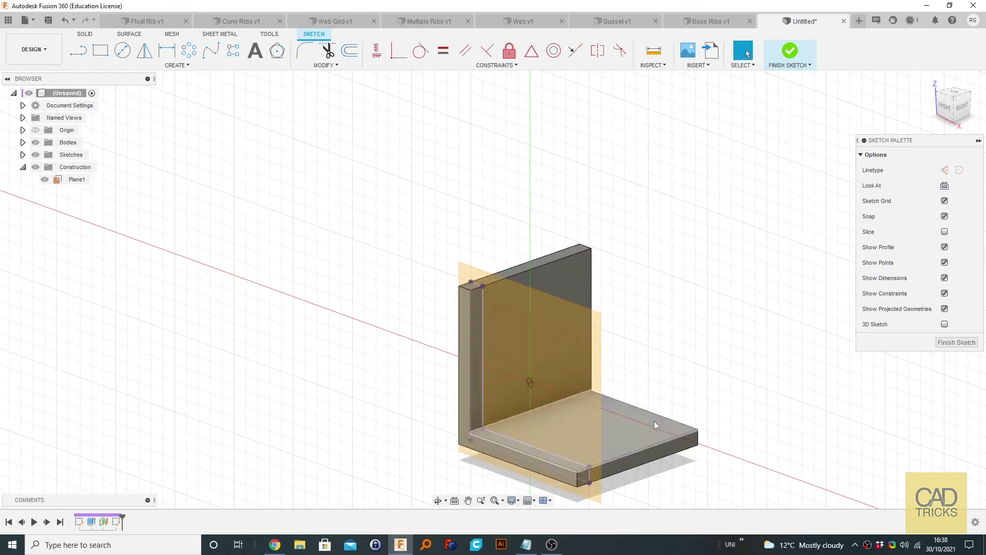
Step: In the front view, draw a line from the inner upright edge to the inner base edge
middle_click_drag(656, 424, 678, 410, "shift")
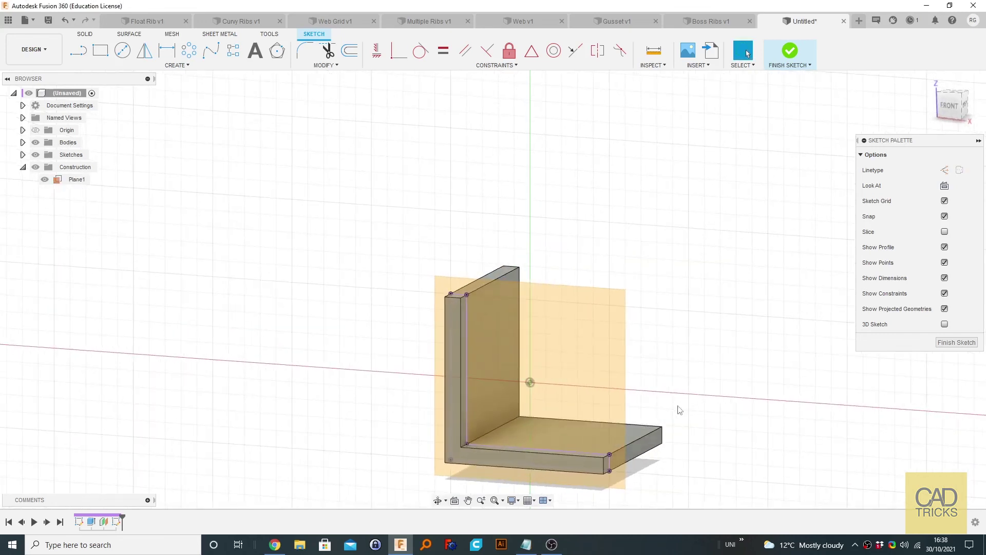
left_click(469, 391)
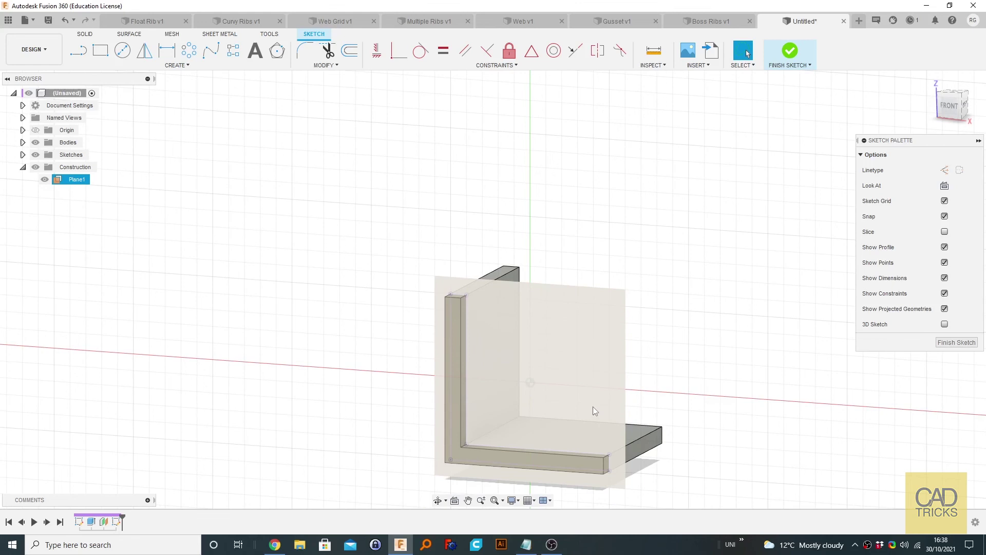
key("Escape")
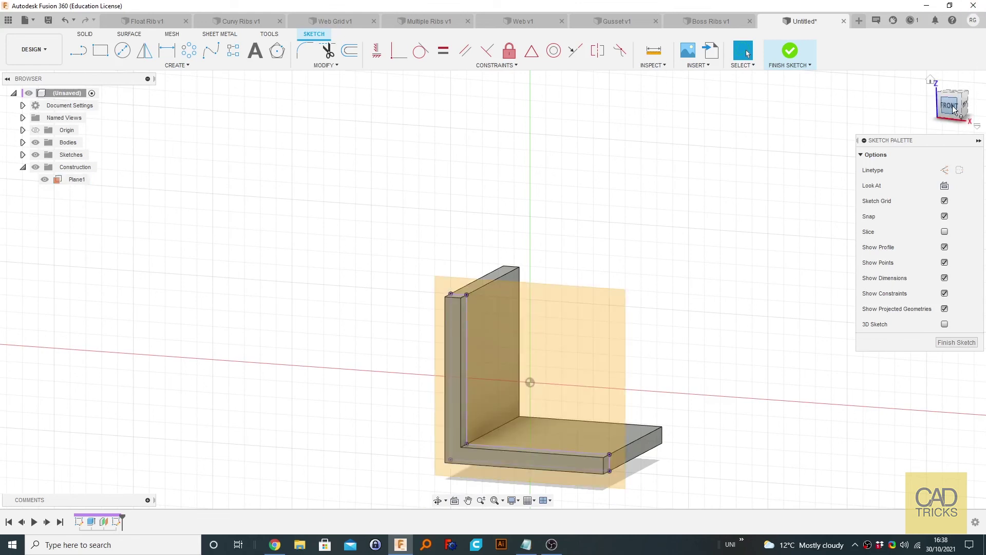
left_click(953, 109)
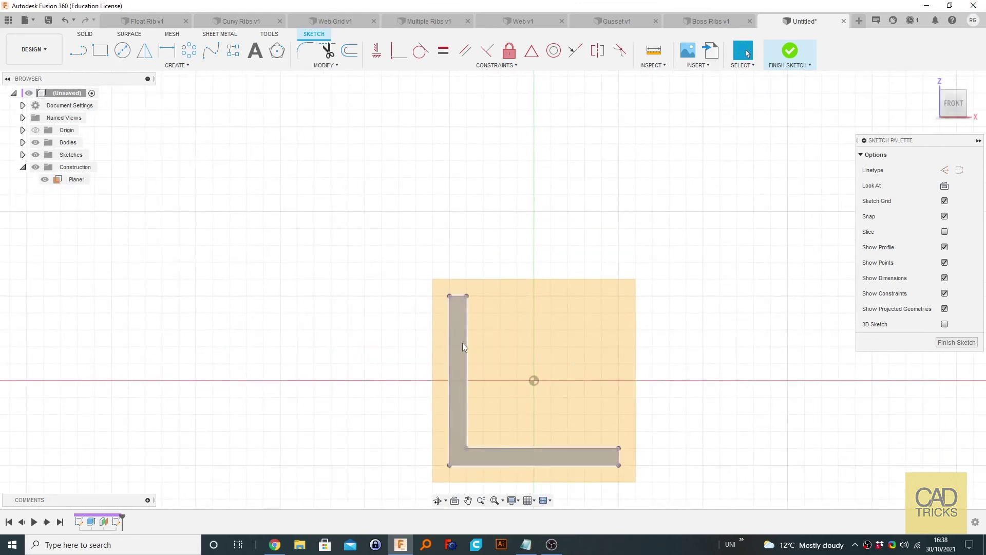
key("l")
left_click(465, 329)
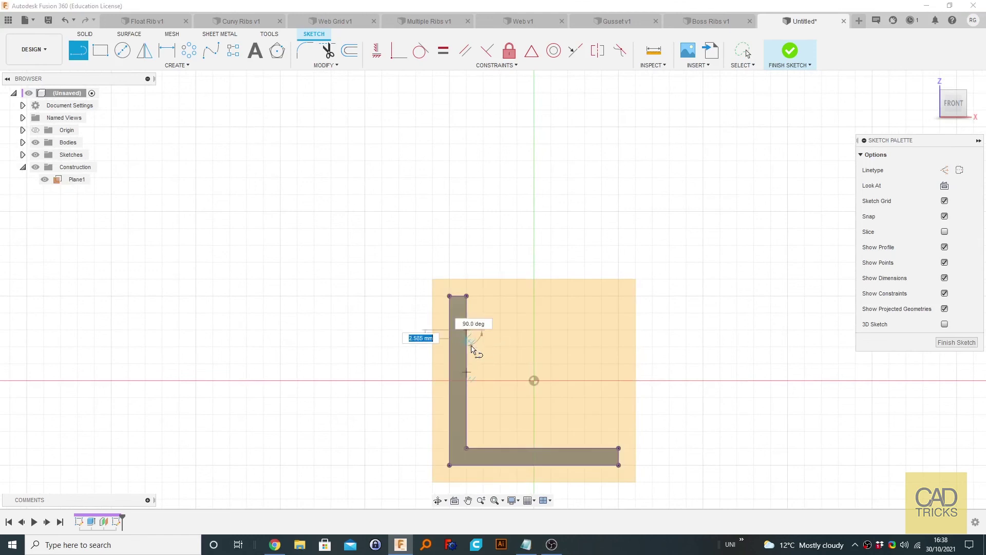
double_click(568, 447)
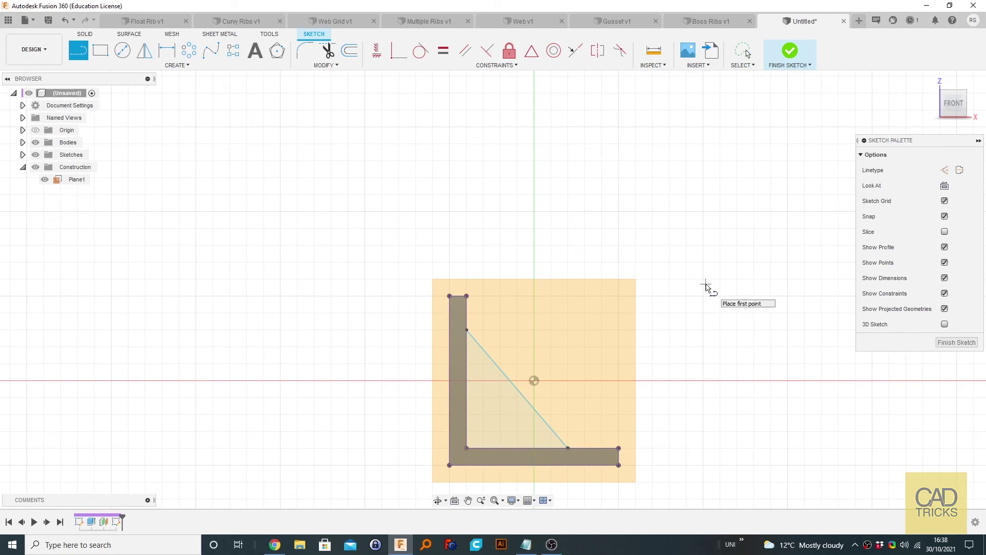
Step: Dimension the line's lower endpoint 20 mm horizontally from the inner corner
left_click(171, 53)
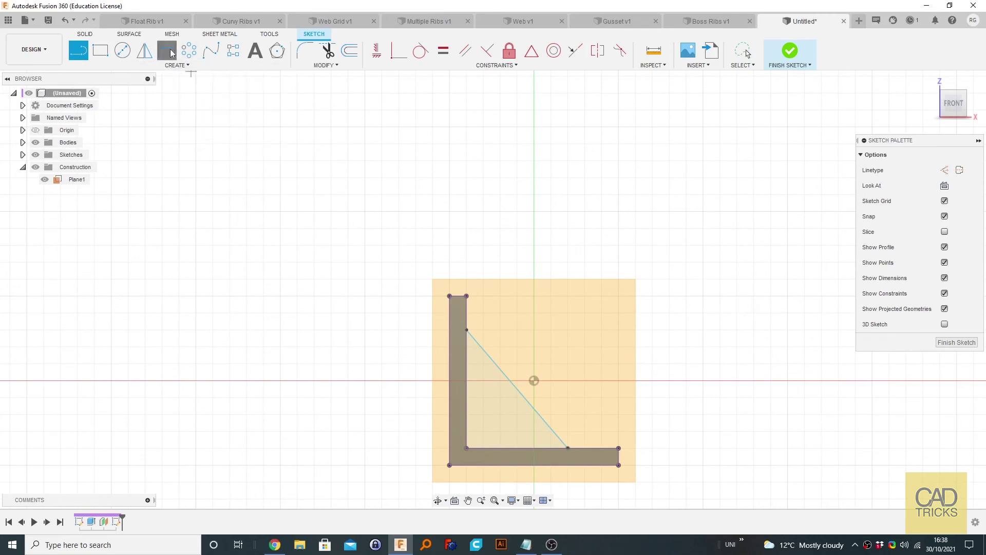
left_click(569, 447)
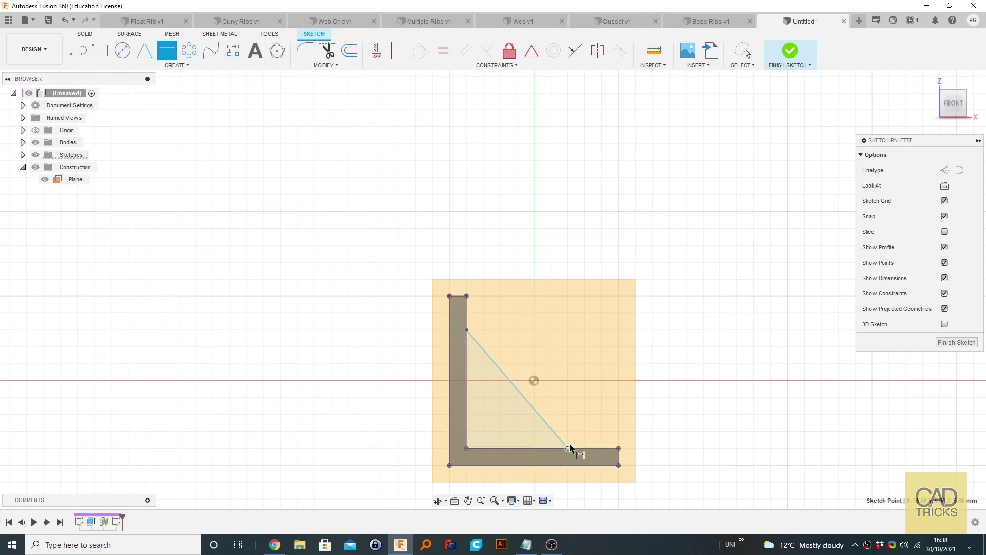
left_click(466, 448)
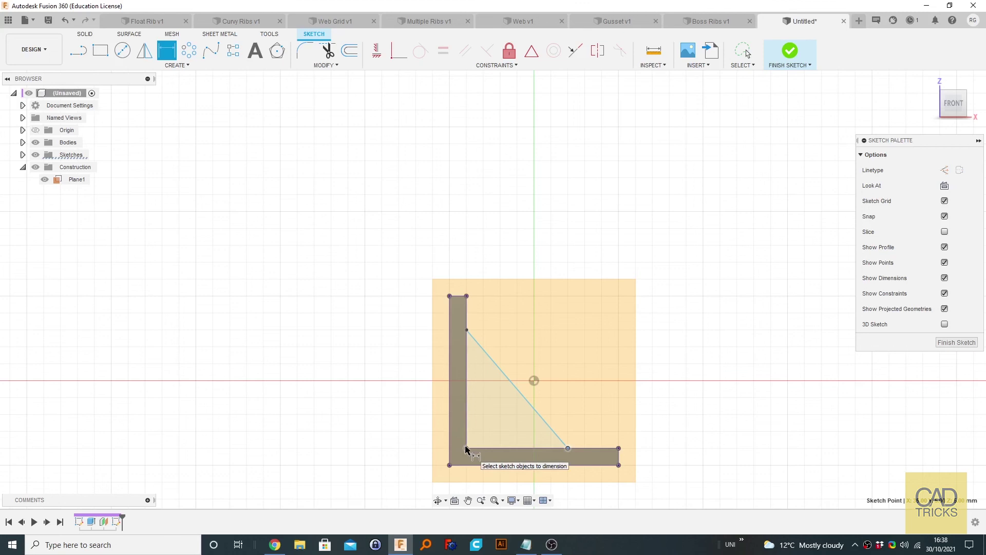
left_click(486, 429)
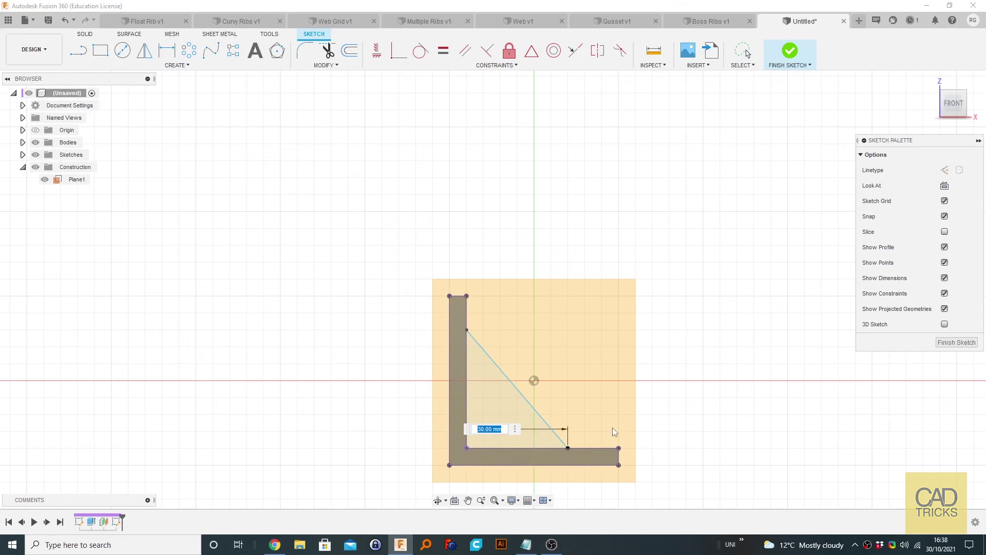
type("10")
key("Return")
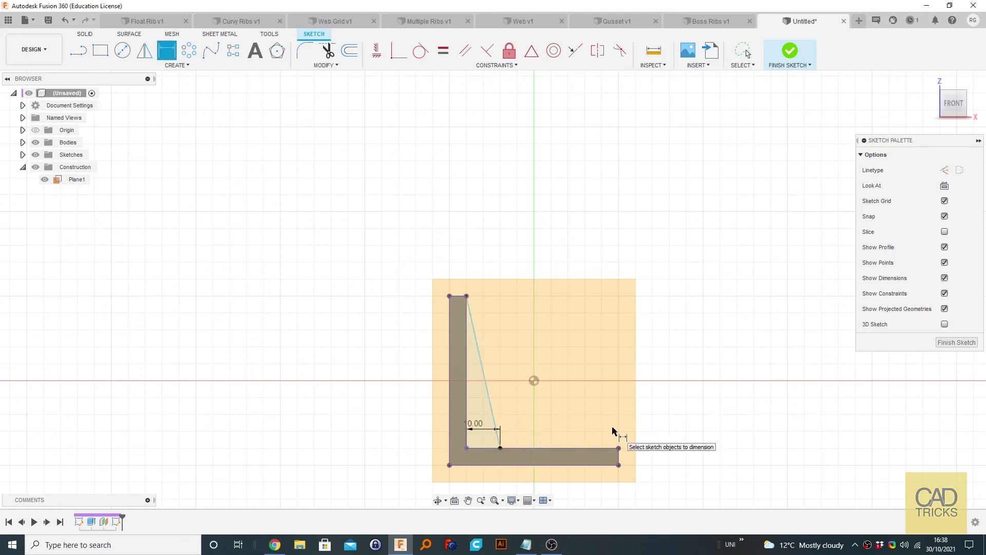
double_click(488, 428)
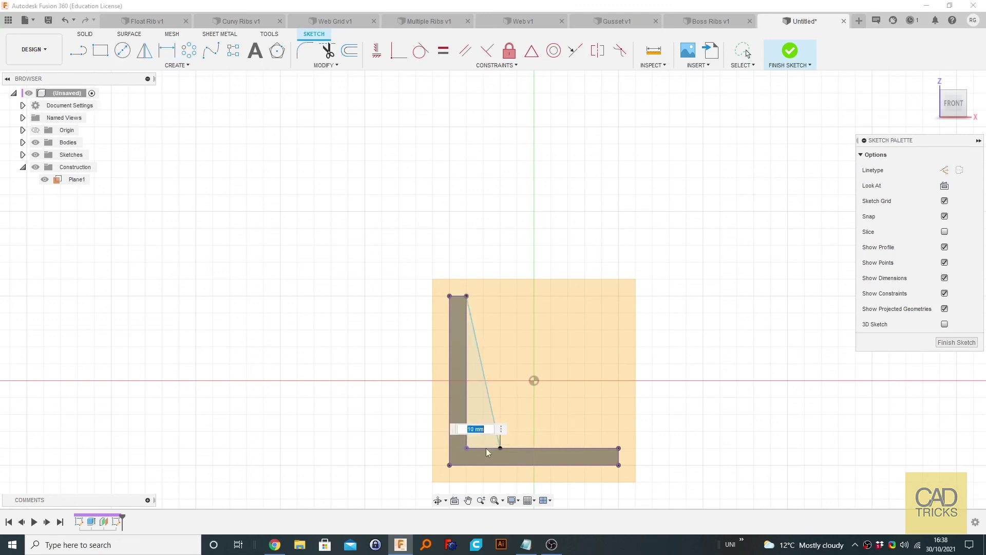
type("20")
key("Return")
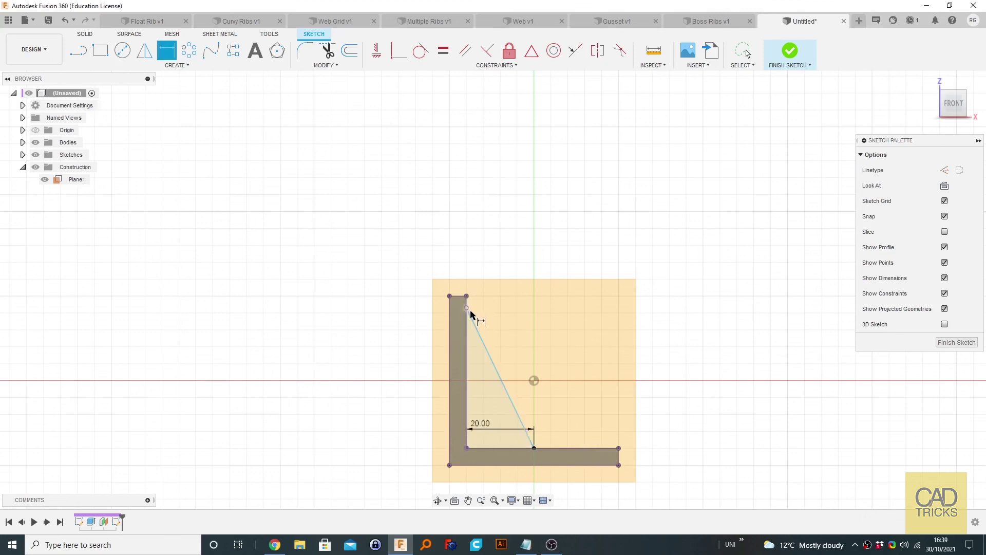
Step: Dimension the line's upper endpoint 30 mm vertically from the inner corner
left_click(468, 308)
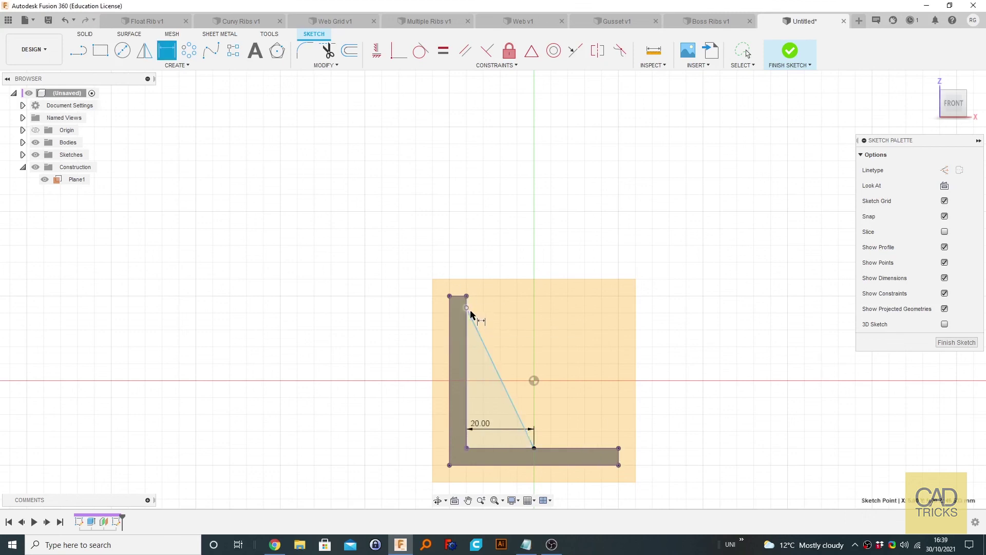
left_click(467, 450)
left_click(484, 393)
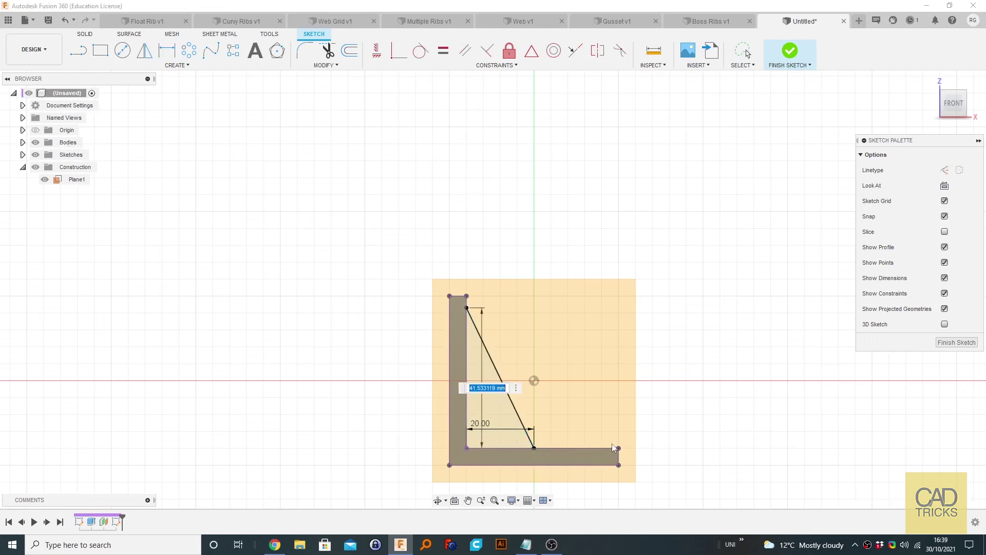
type("30")
key("Return")
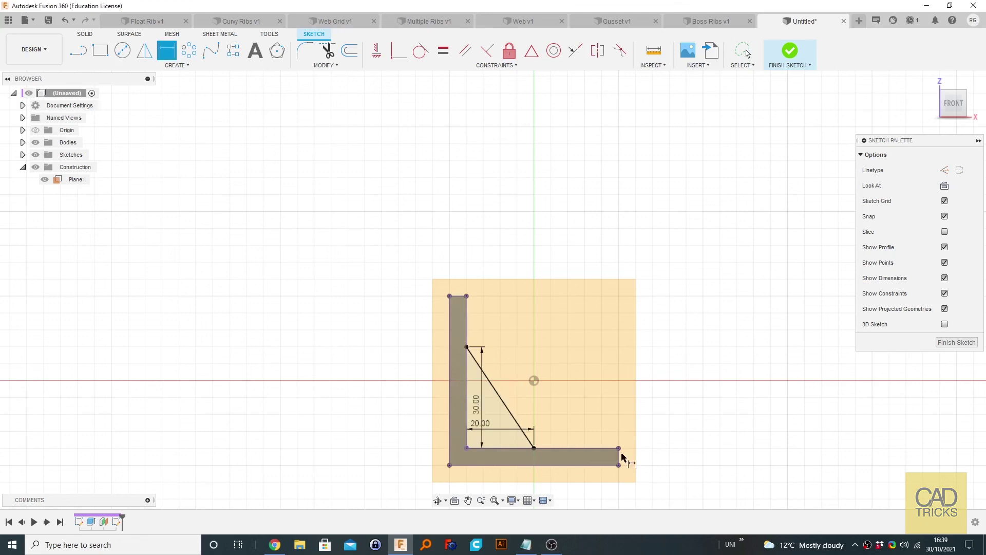
Step: Finish the sketch and orbit the bracket to an angled view
left_click(792, 52)
middle_click_drag(806, 347, 730, 229, "shift")
key("Escape")
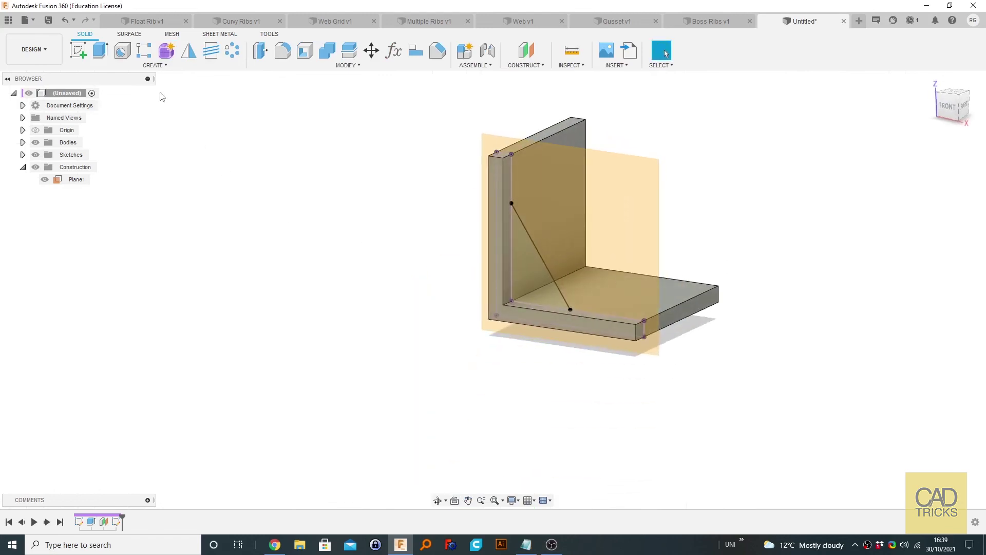
Step: Start a Rib feature on the diagonal sketch line, previewing it at 3.00 mm thickness
left_click(151, 71)
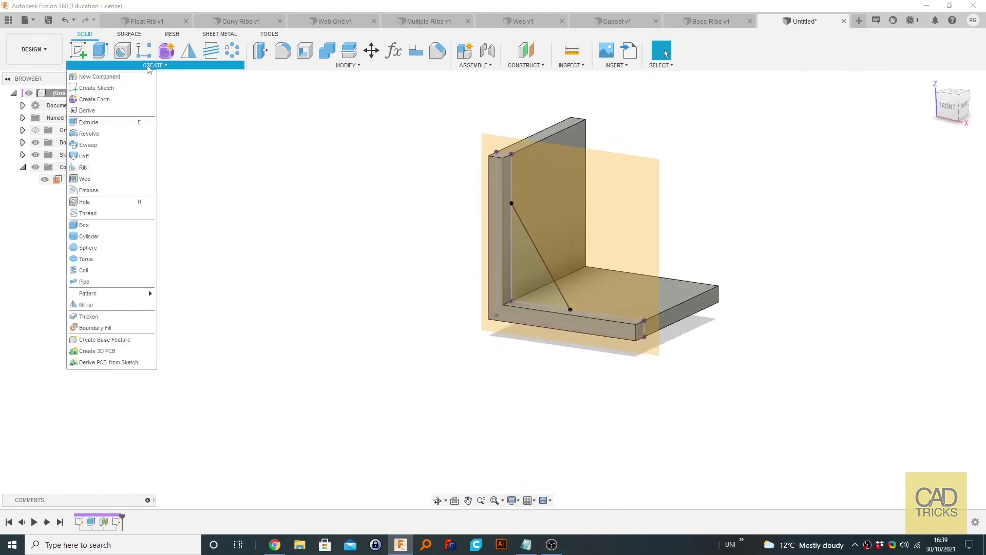
left_click(107, 171)
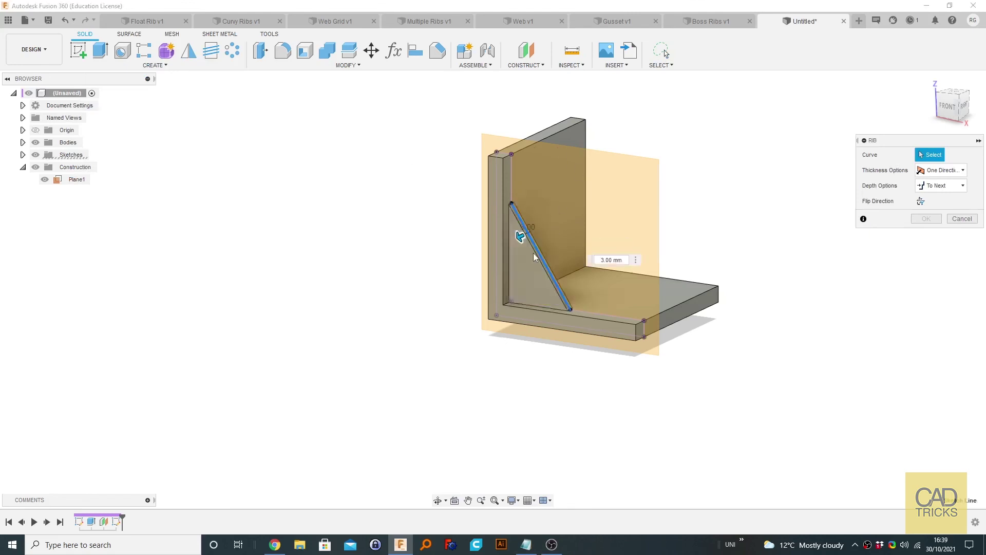
left_click(525, 235)
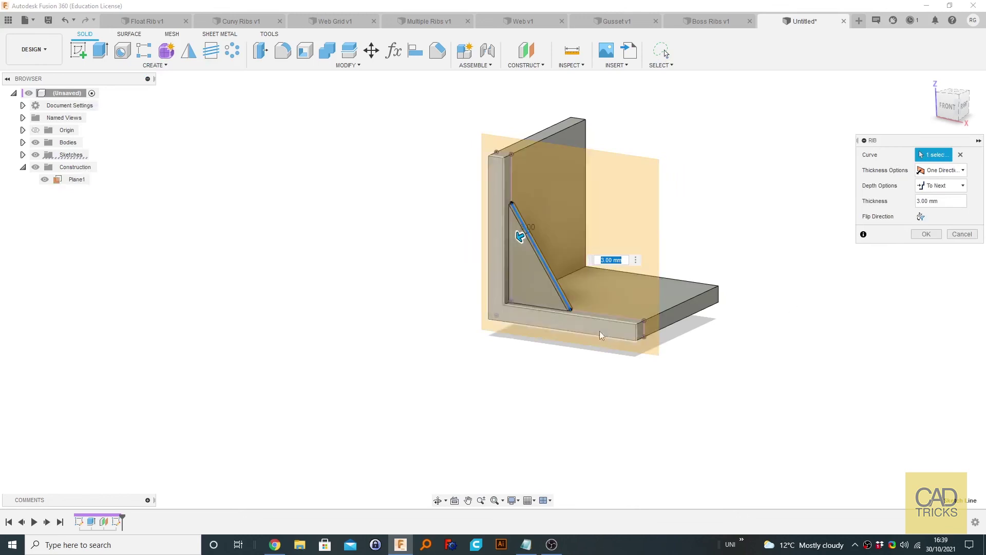
middle_click_drag(562, 245, 548, 241, "shift")
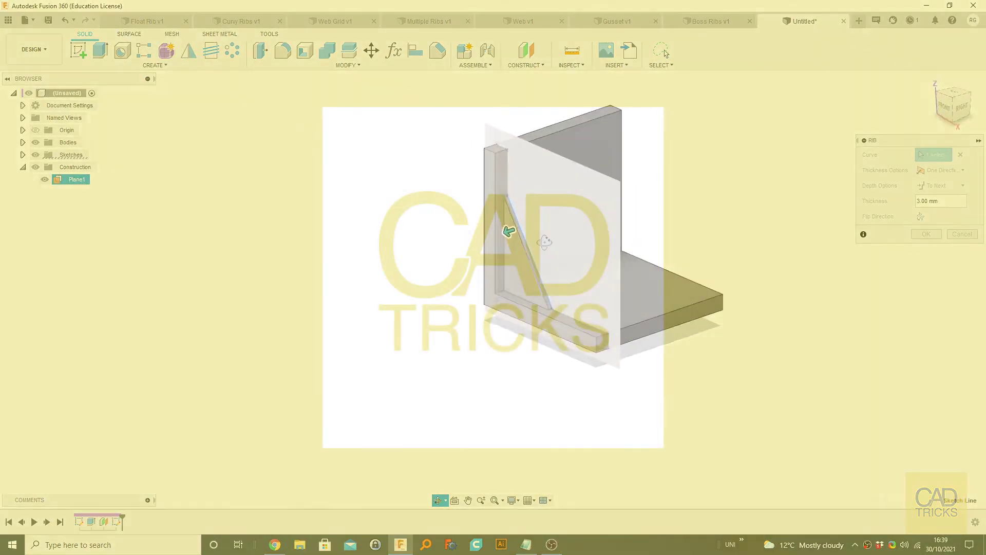